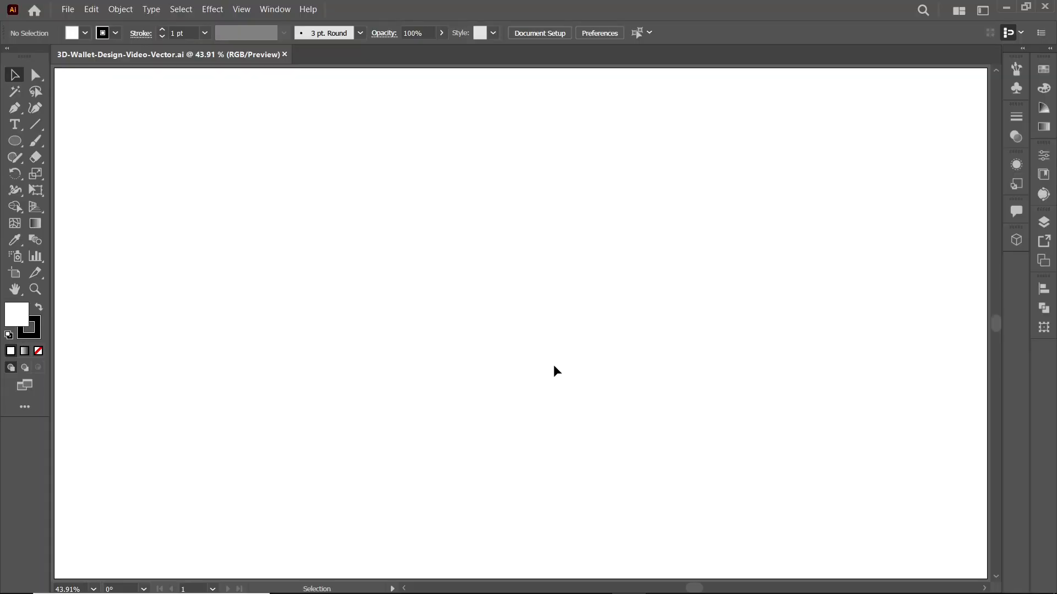
Step: Draw a 532x403 rectangle centred on the artboard, with no stroke and an orange-brown fill
click(15, 141)
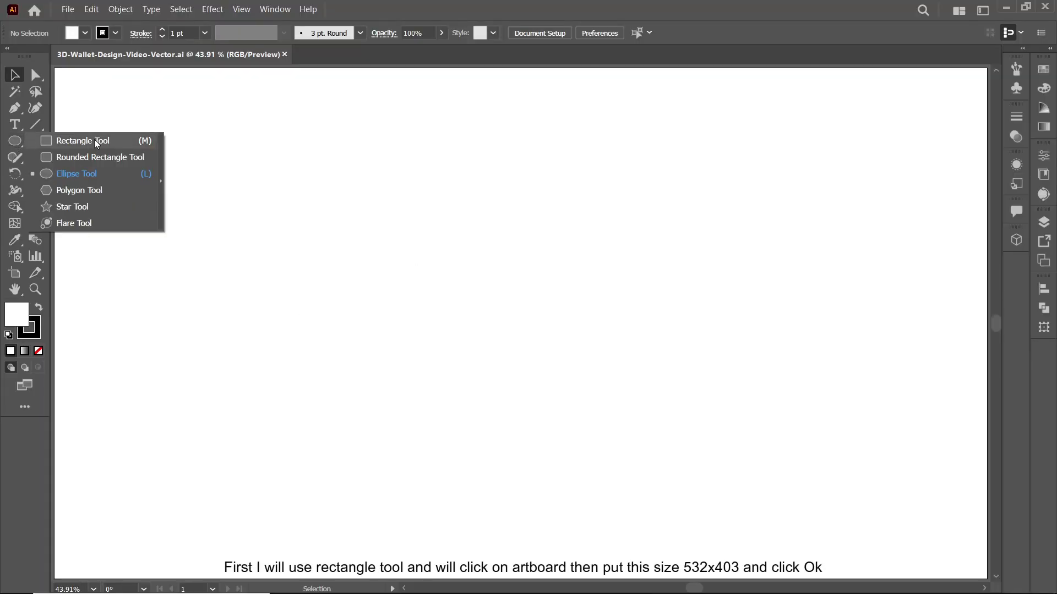
click(73, 148)
click(504, 382)
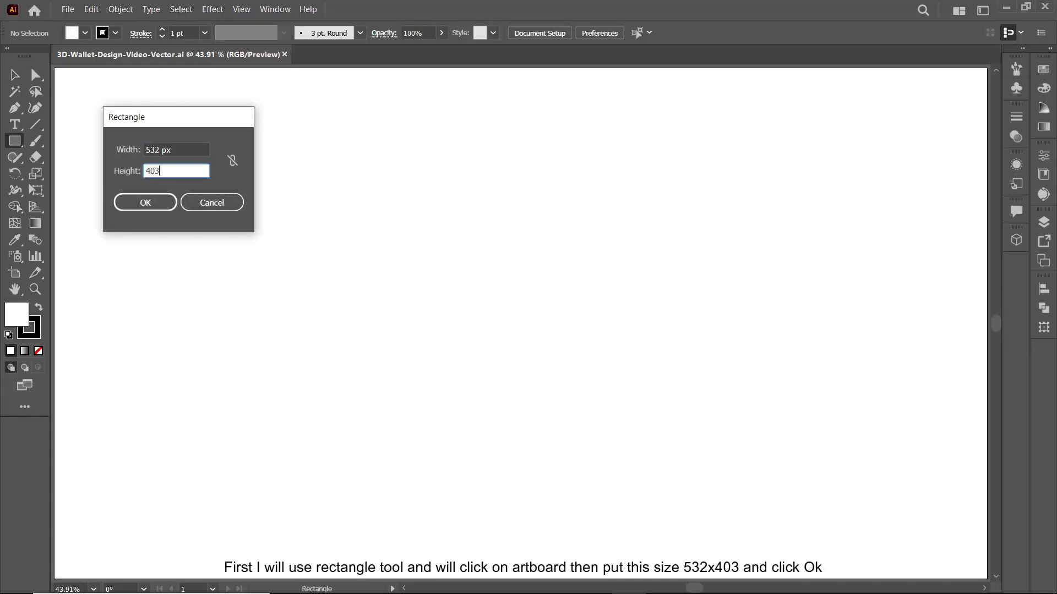
click(146, 203)
click(589, 33)
click(648, 34)
click(38, 351)
key(shift+x)
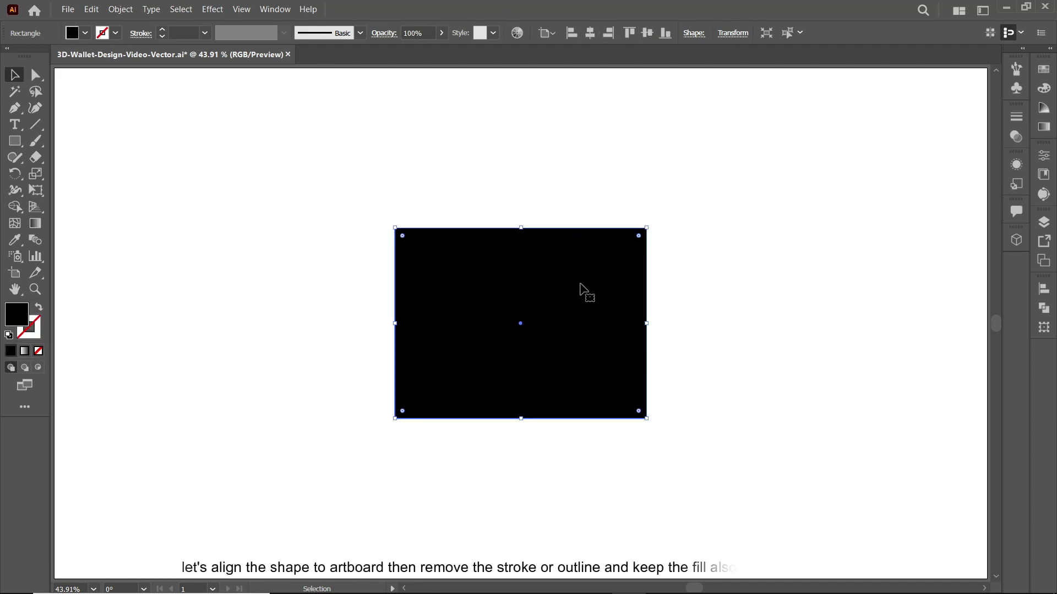
click(85, 33)
click(30, 77)
Step: Round the wallet body's right corners strongly with Direct Selection
key(a)
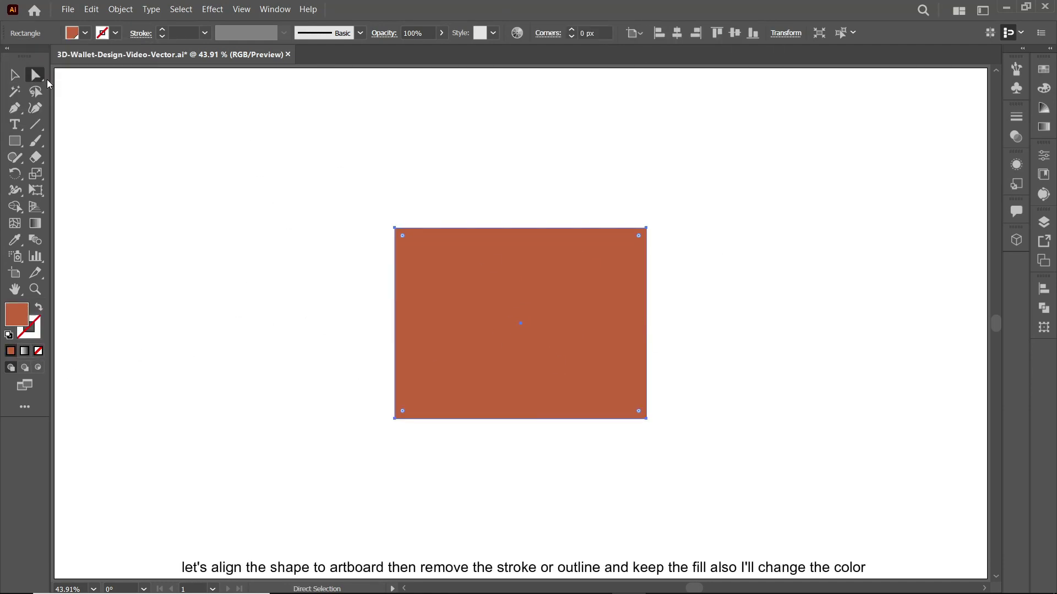
drag(362, 211, 406, 416)
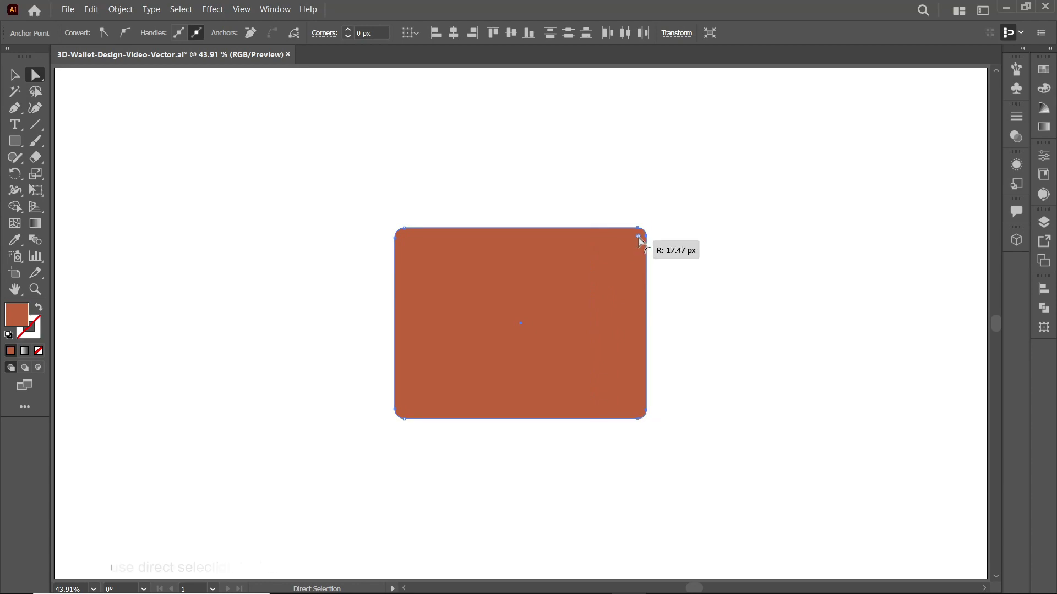
drag(639, 240, 587, 263)
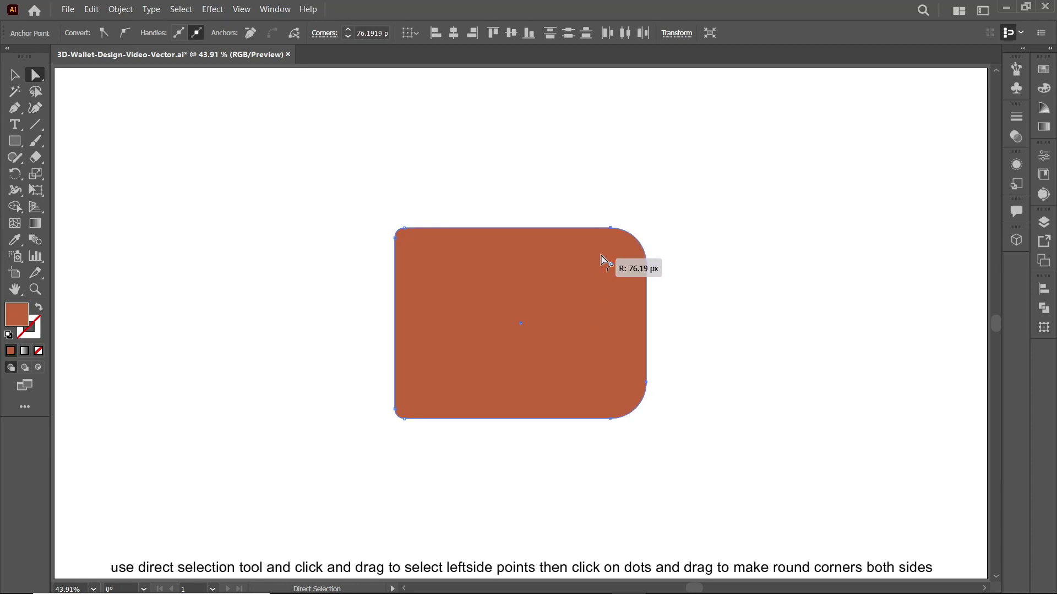
click(347, 237)
Step: Add a dark brown 161x79 strap tab with fully rounded left corners on the wallet's right edge
key(m)
click(229, 308)
text(161)
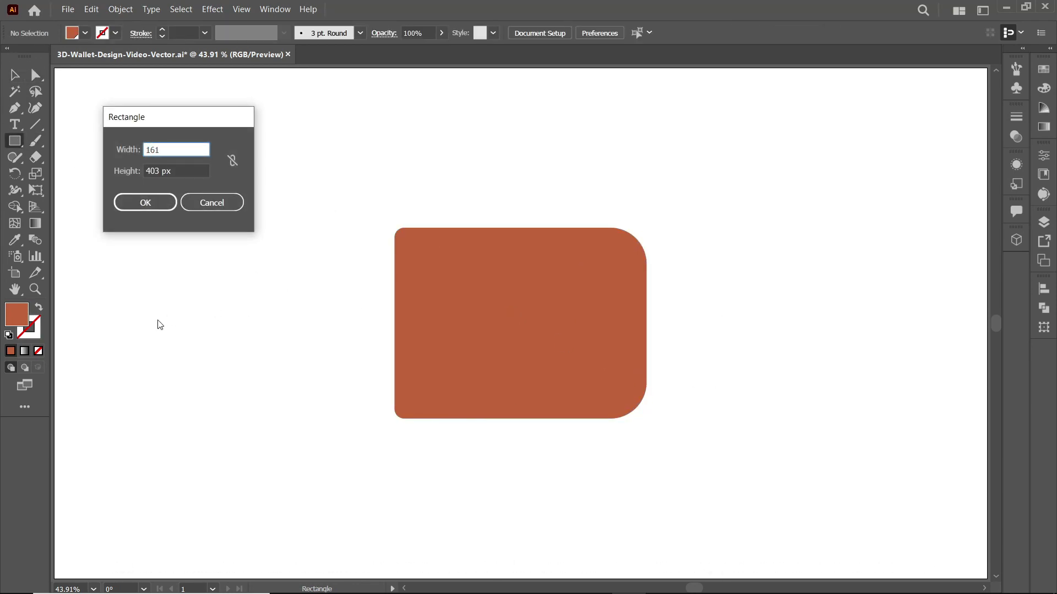
key(Tab)
text(79)
key(Return)
key(a)
mouse_move(257, 291)
mouse_down()
mouse_move(325, 281)
mouse_move(629, 328)
mouse_up()
key(v)
click(85, 33)
click(33, 82)
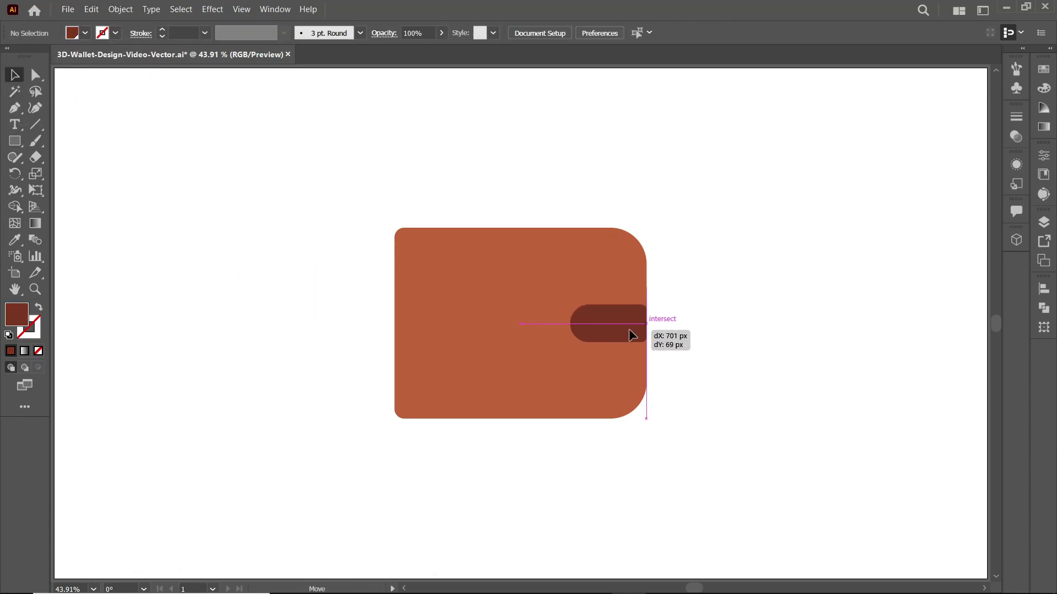
Step: Apply a 3D and Materials Extrude effect to the wallet body
shift+click(495, 275)
click(665, 453)
click(491, 289)
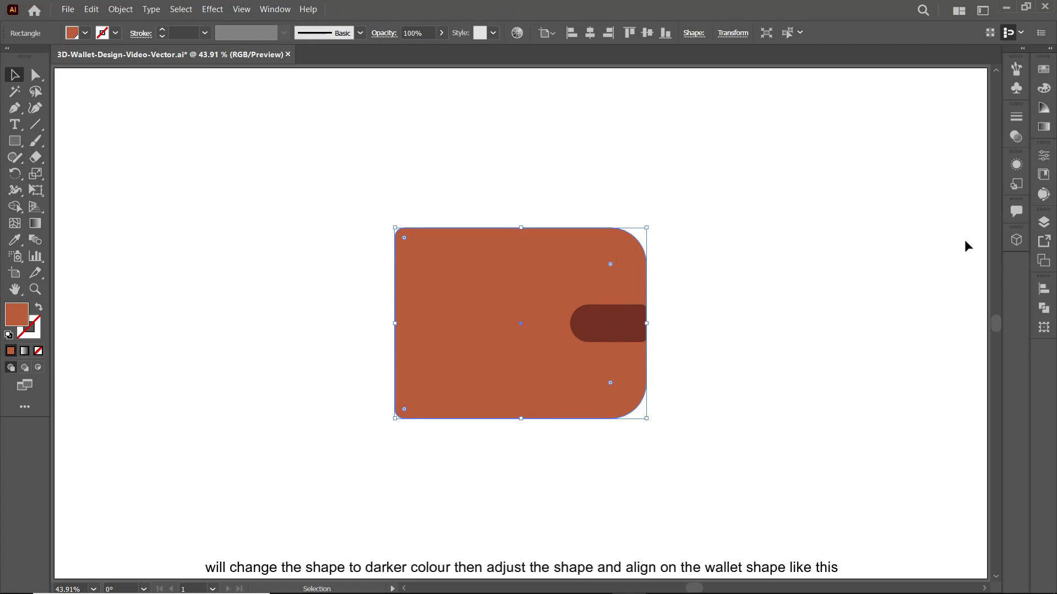
click(220, 10)
click(420, 89)
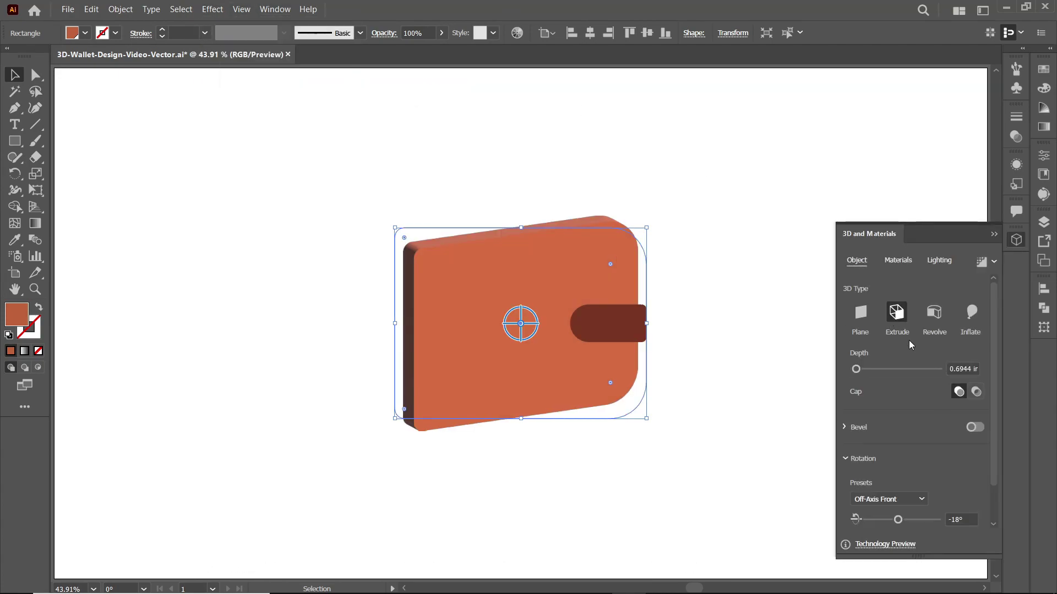
Step: Give the wallet body a Round bevel at 15% width and ray-traced rendering
scroll(903, 440, down, 1)
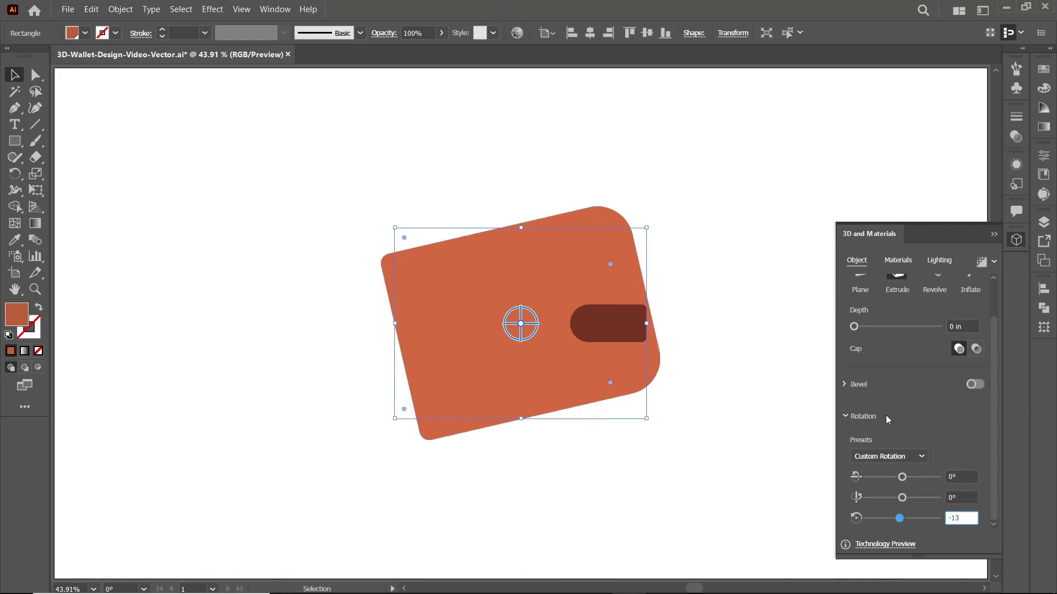
scroll(925, 429, up, 1)
click(975, 423)
scroll(903, 441, down, 2)
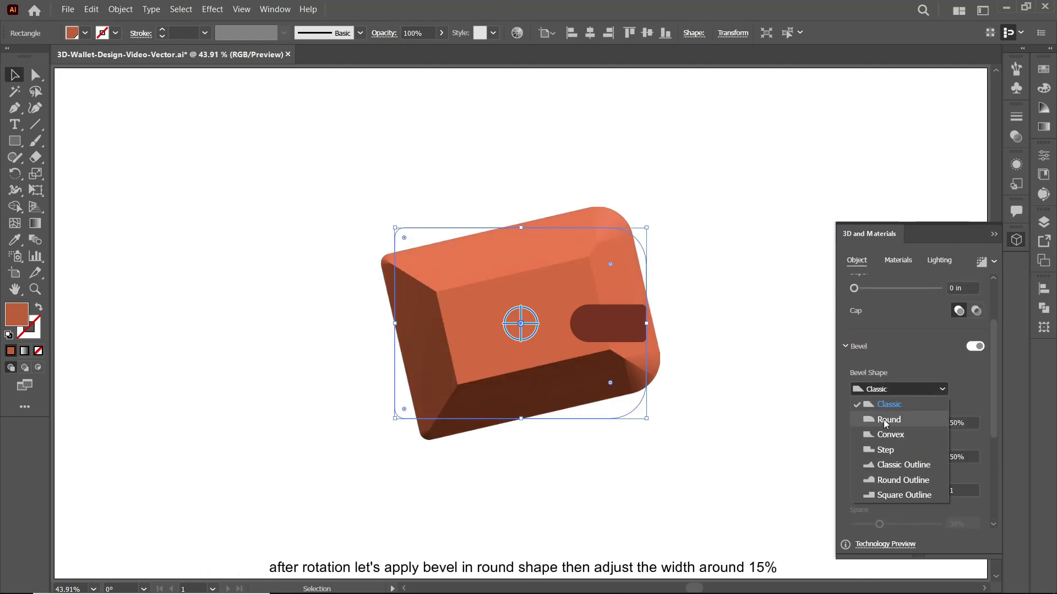
click(884, 420)
drag(894, 423, 865, 423)
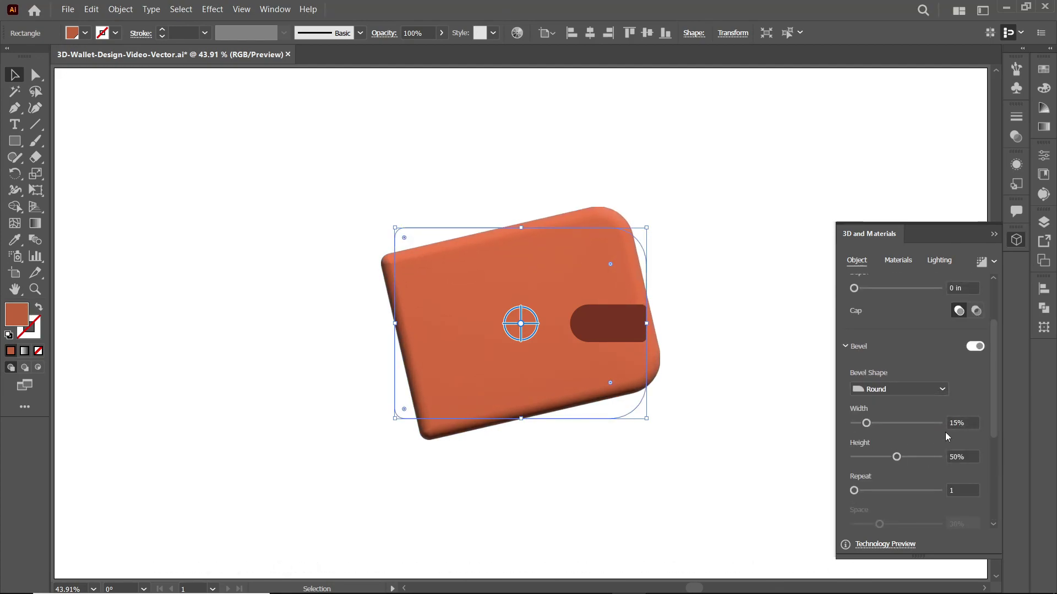
scroll(936, 411, up, 2)
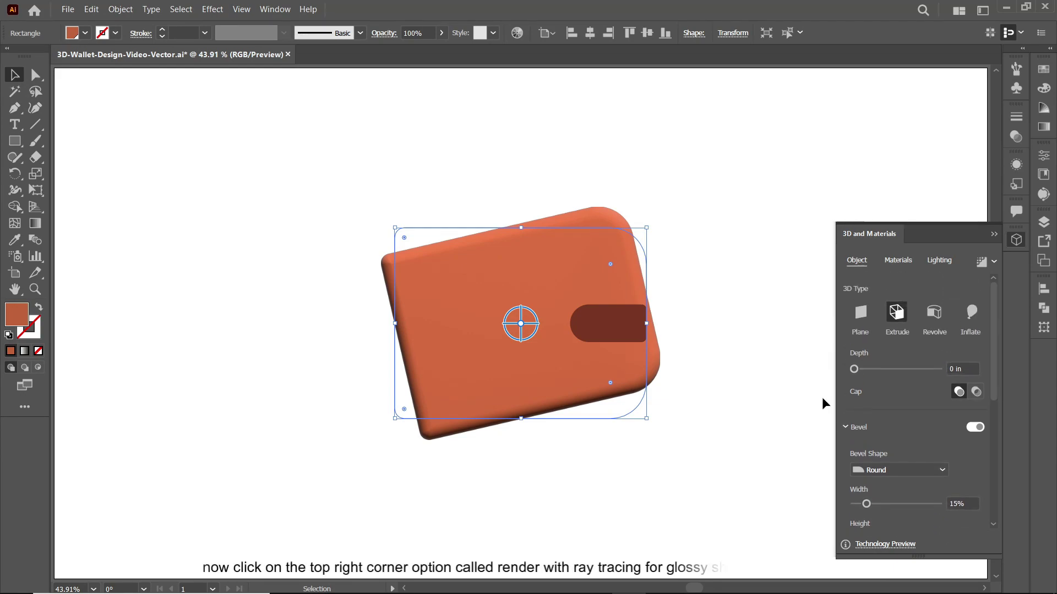
click(978, 263)
Step: Extrude the strap tab facing front with a Round bevel of about 25%, and reposition it
click(606, 325)
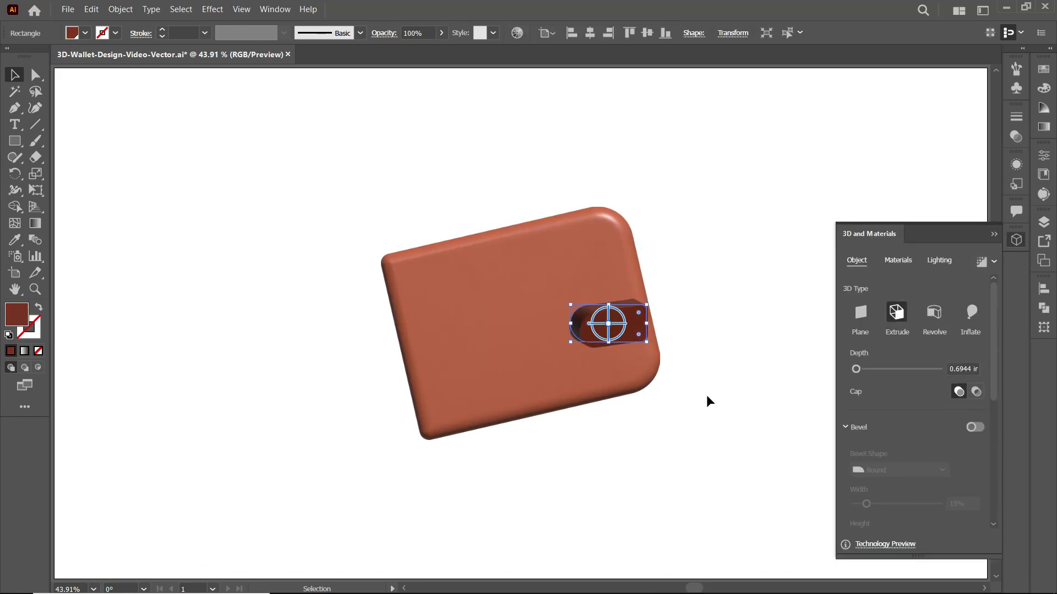
click(889, 456)
mouse_move(999, 365)
mouse_down()
mouse_move(999, 486)
mouse_move(979, 367)
mouse_up()
click(880, 208)
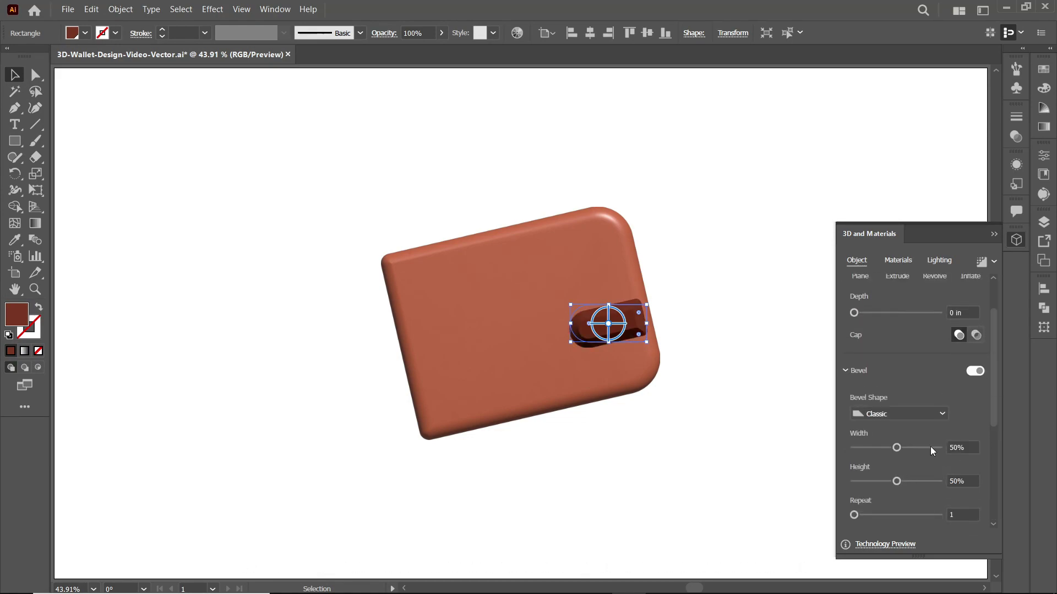
click(883, 445)
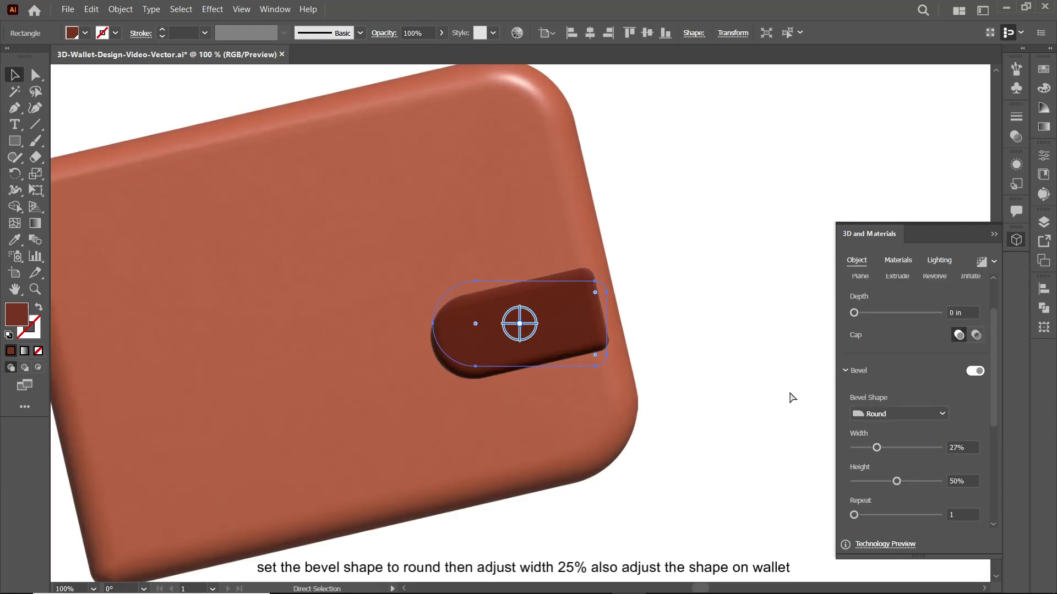
drag(873, 447, 875, 447)
drag(562, 304, 569, 279)
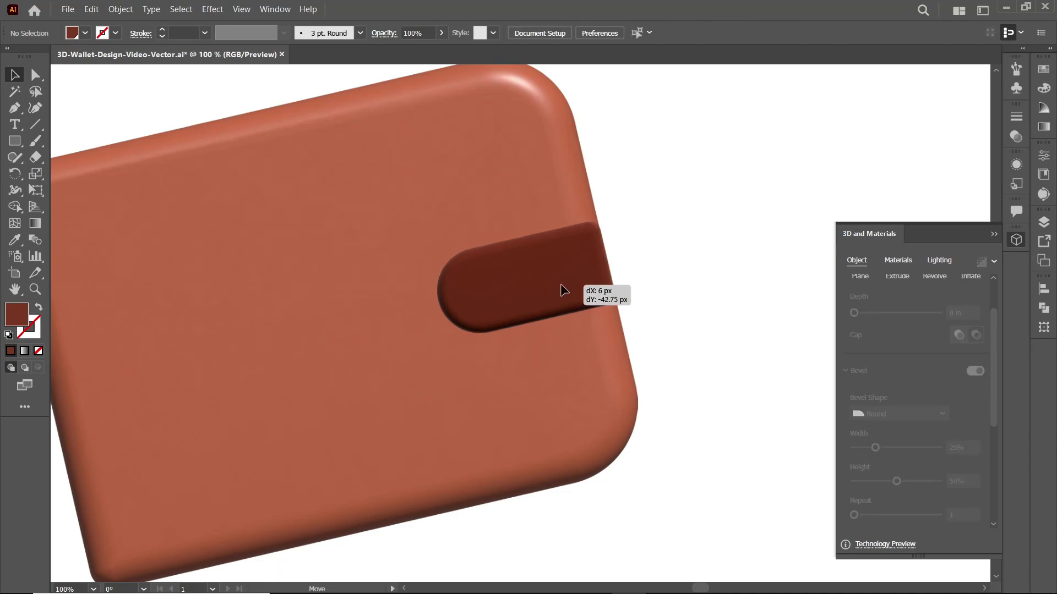
Step: Draw a white 44 px circle on the strap tab
click(15, 140)
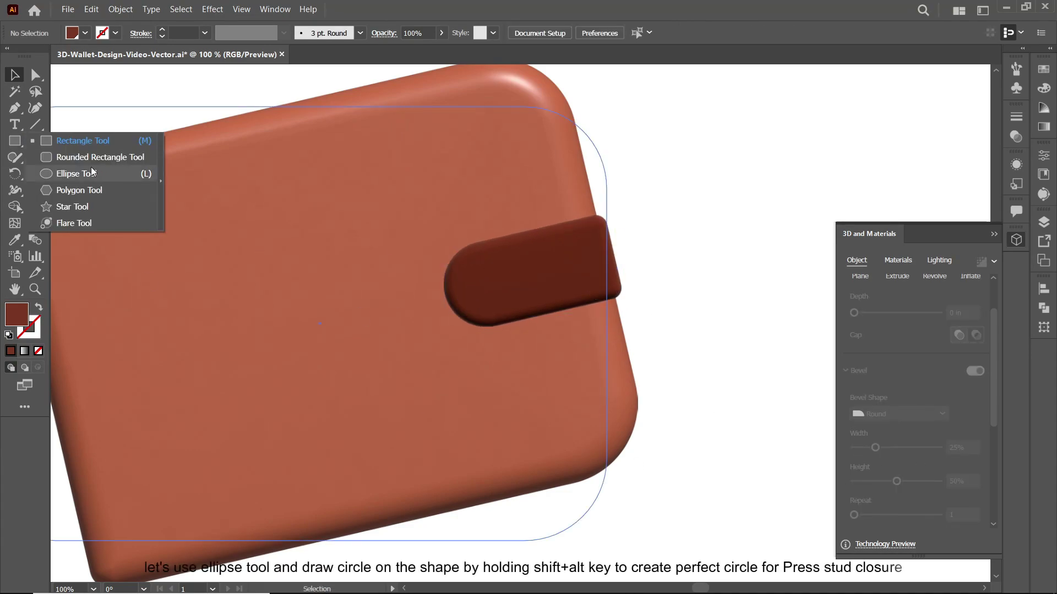
click(91, 174)
drag(603, 309, 600, 308)
key(v)
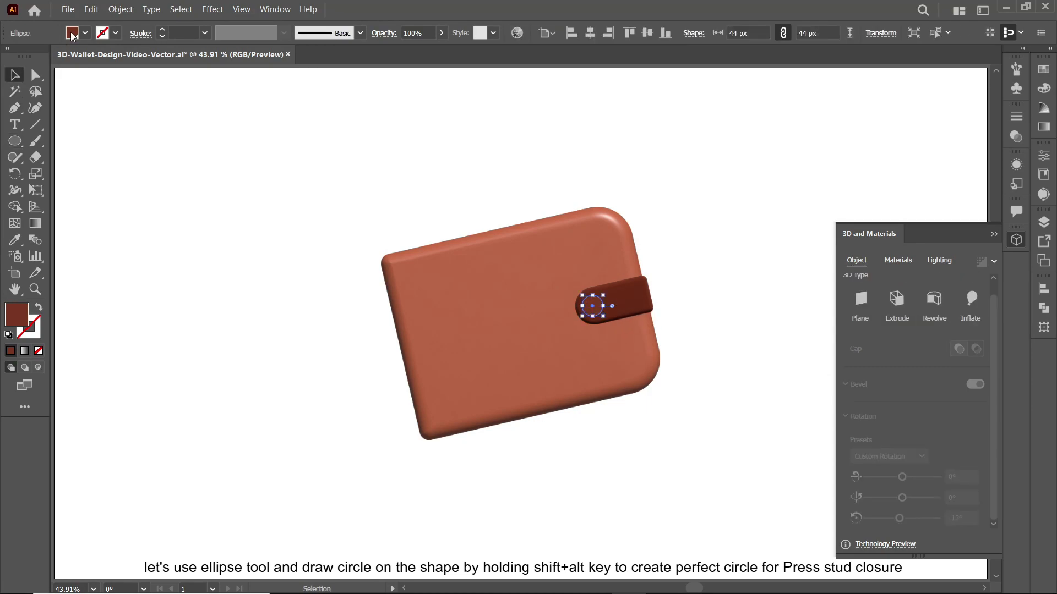
click(897, 300)
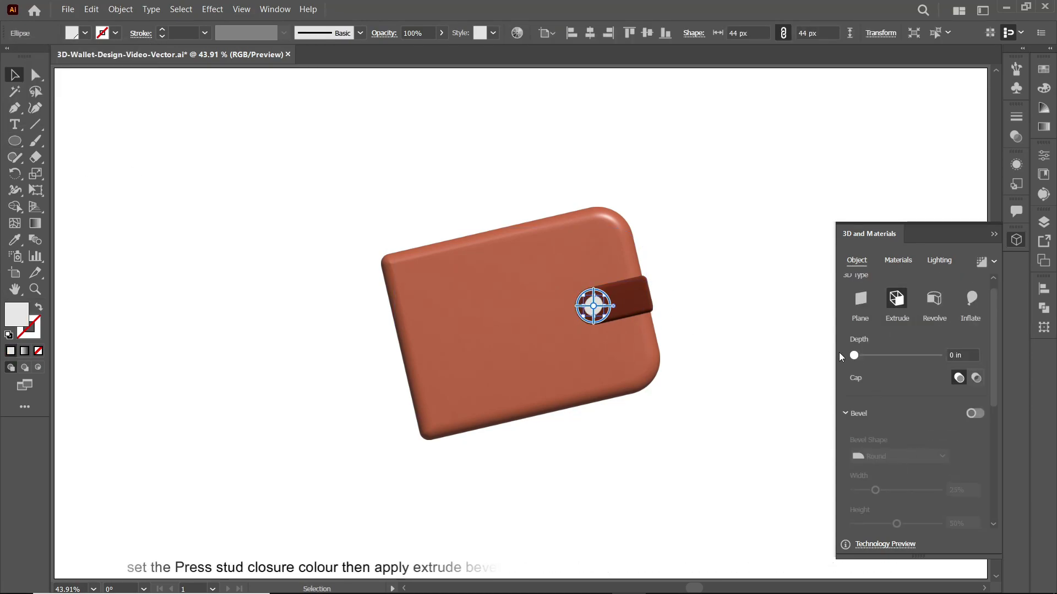
Step: Extrude the stud circle in 3D with a Round bevel and review the render
click(888, 460)
click(875, 208)
scroll(914, 385, down, 3)
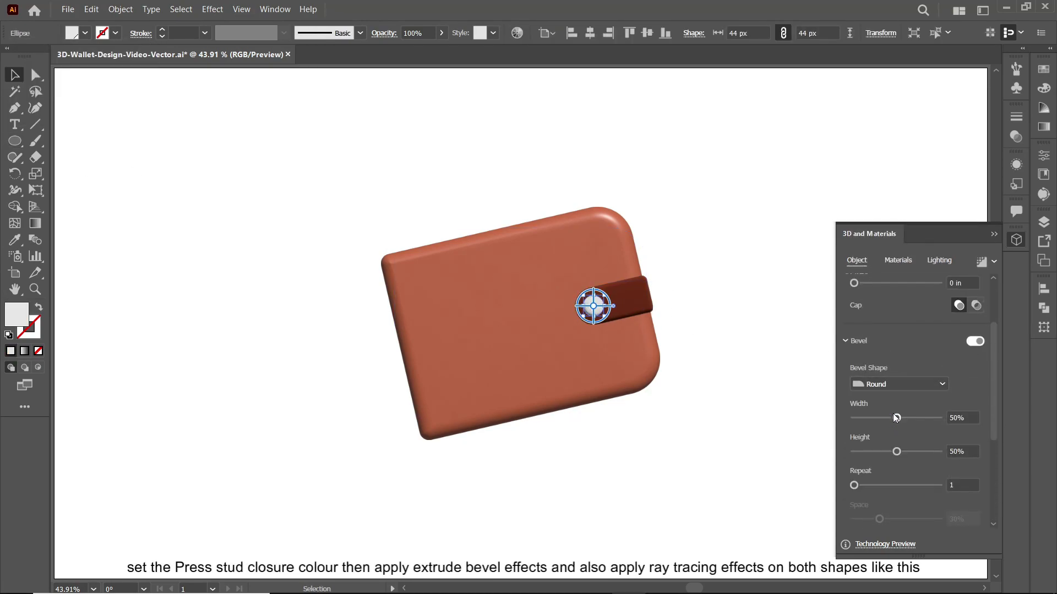
click(698, 337)
click(594, 306)
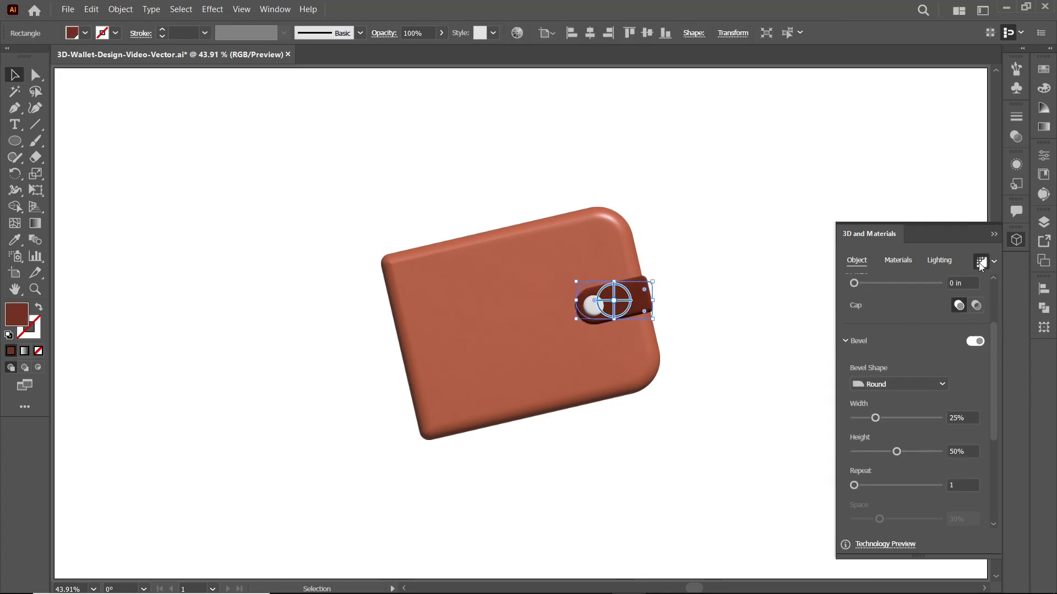
click(735, 316)
click(994, 234)
Step: Draw a green 242x395 rectangle to the left of the wallet
key(m)
click(137, 147)
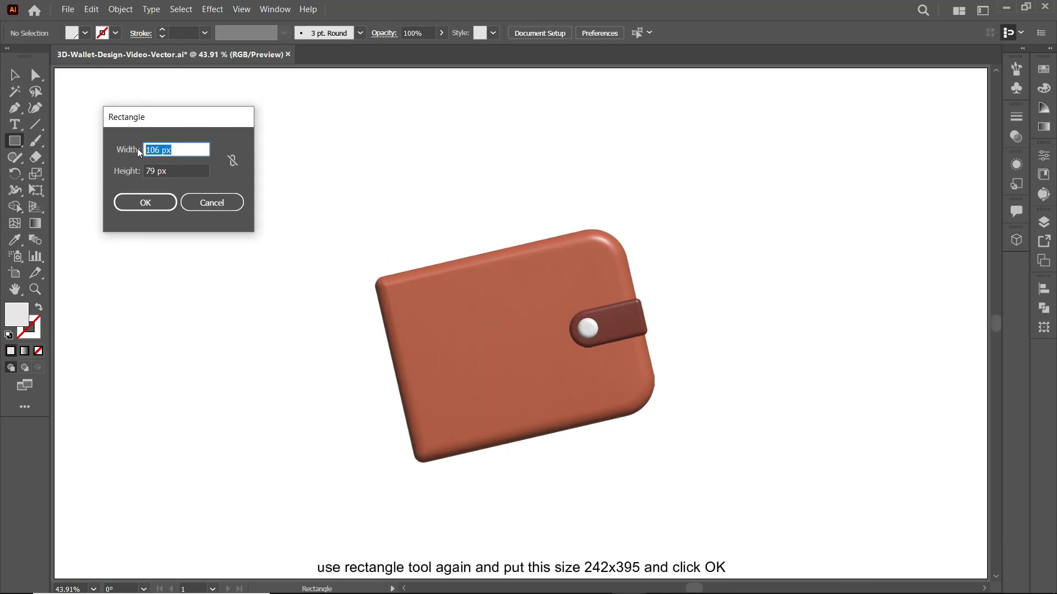
text(395)
click(146, 203)
key(v)
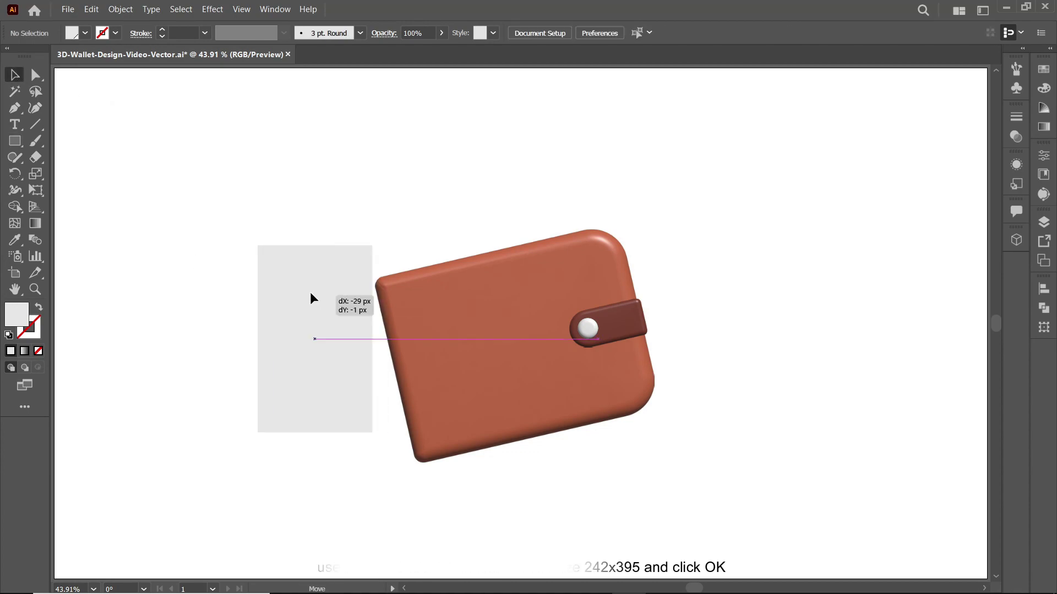
drag(309, 292, 234, 274)
click(72, 33)
click(77, 72)
Step: Add a -16 px offset path inside the bill and fill it light green
click(121, 9)
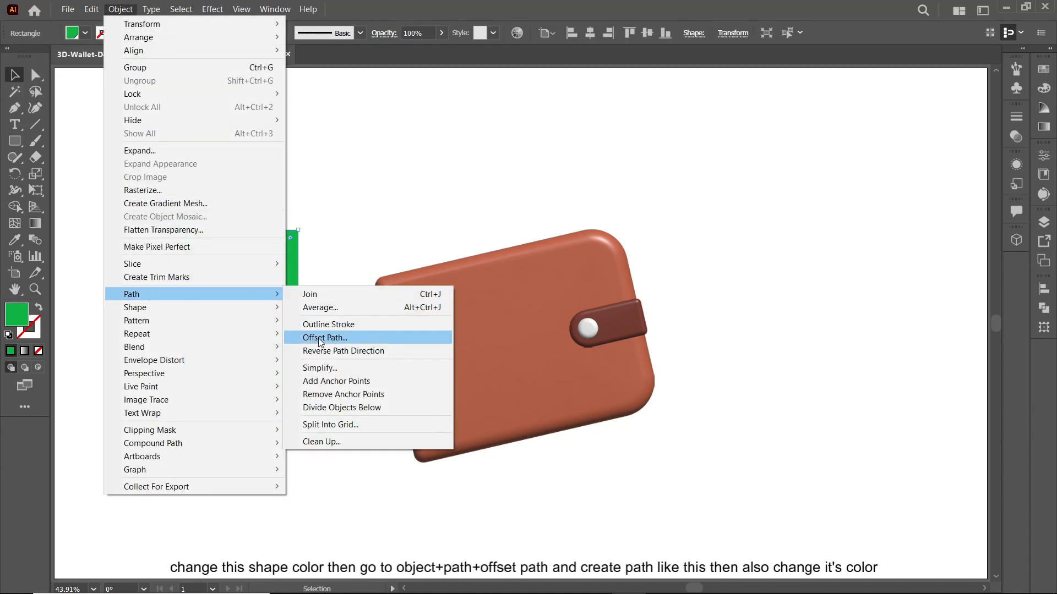
click(318, 338)
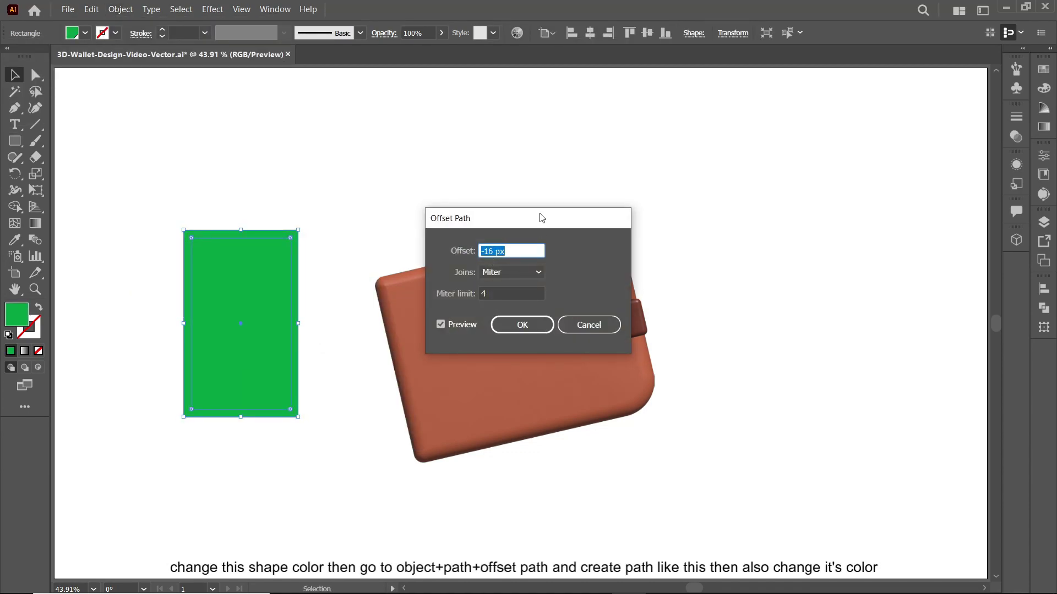
drag(539, 218, 822, 127)
click(807, 240)
click(72, 33)
click(82, 71)
click(165, 286)
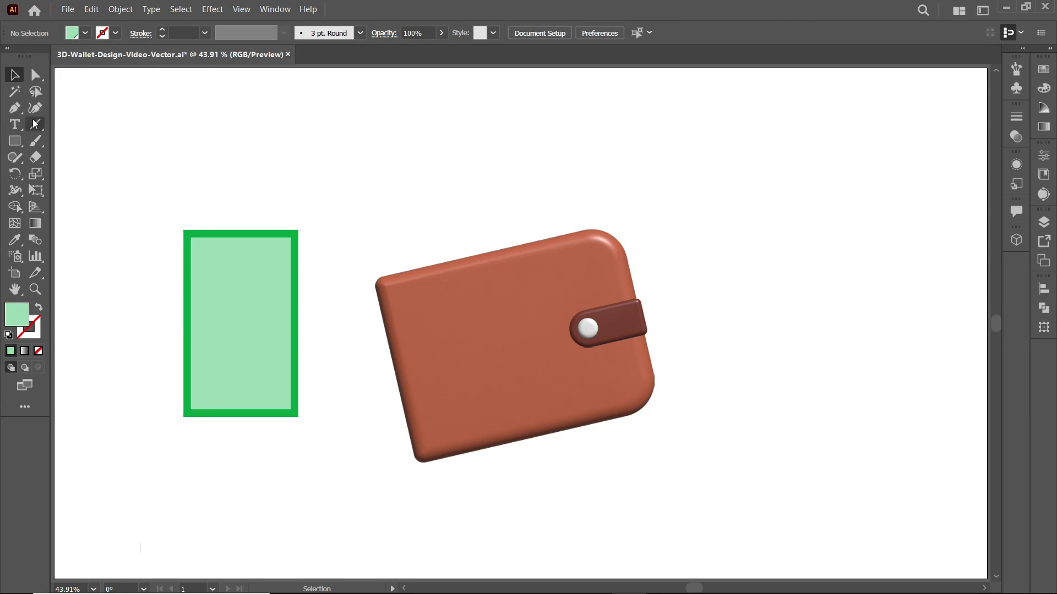
Step: Make a vertically mirrored copy of the diagonal corner line and group the pair
right_click(227, 227)
click(386, 468)
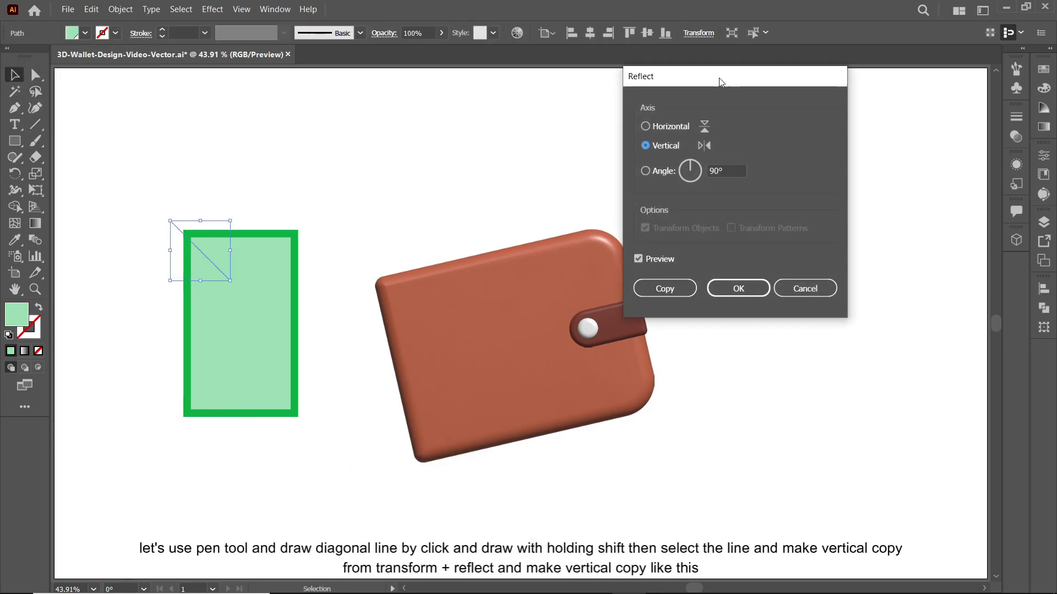
click(668, 286)
drag(212, 261, 236, 240)
key(ctrl+g)
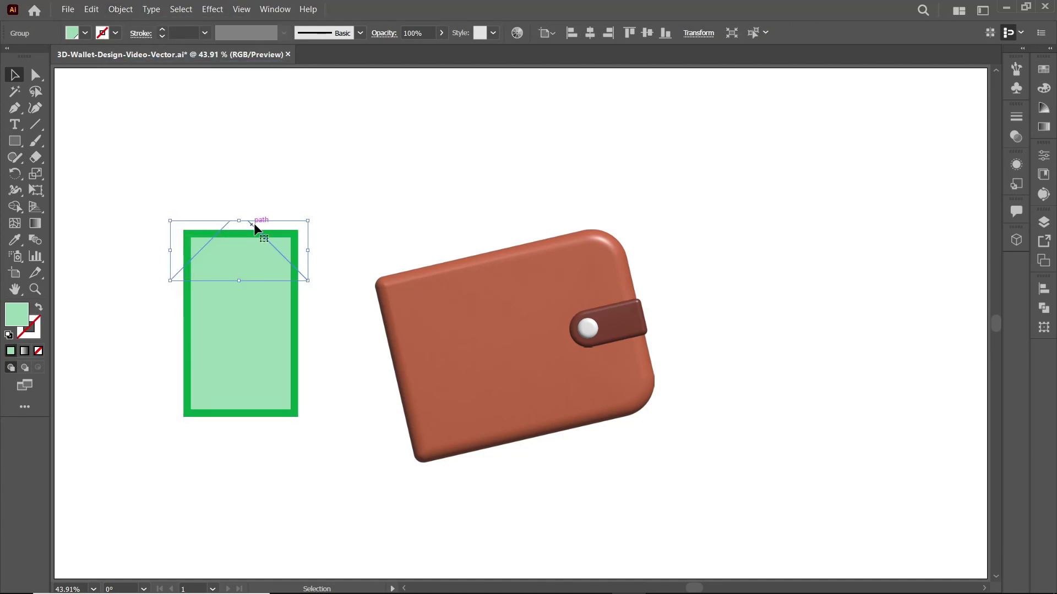
Step: Mirror the line group to the bottom corners, fit it, and ungroup the divided pieces
right_click(304, 275)
click(468, 457)
click(745, 154)
click(743, 315)
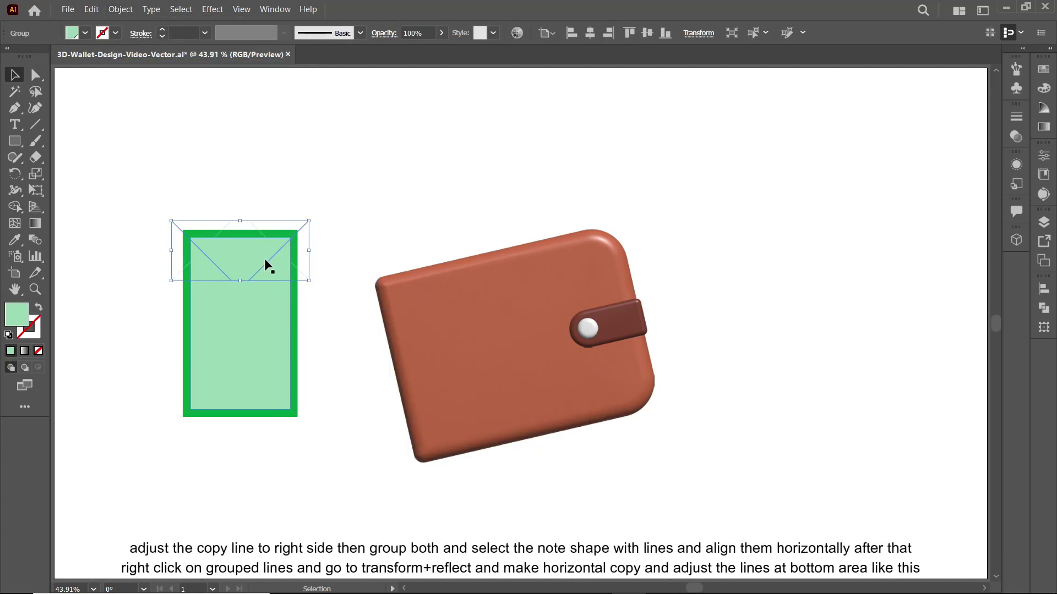
drag(272, 265, 260, 411)
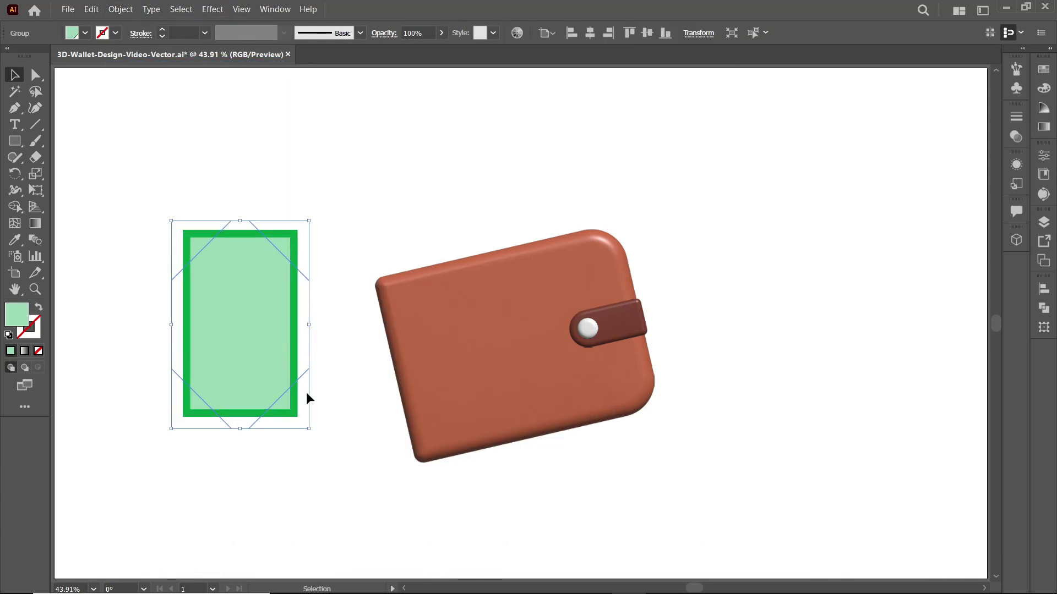
drag(309, 221, 308, 223)
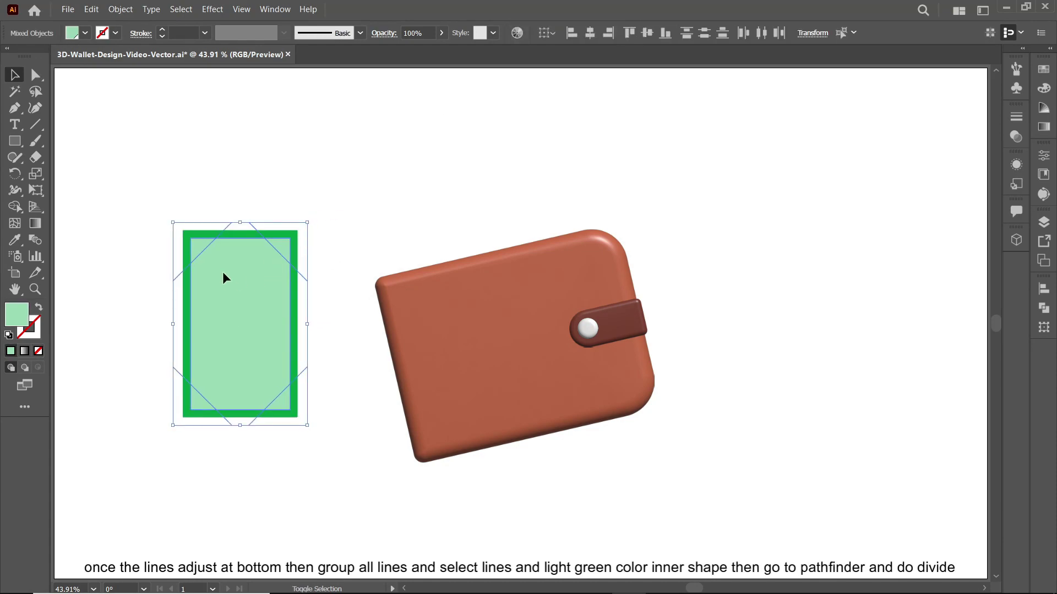
right_click(243, 285)
click(264, 397)
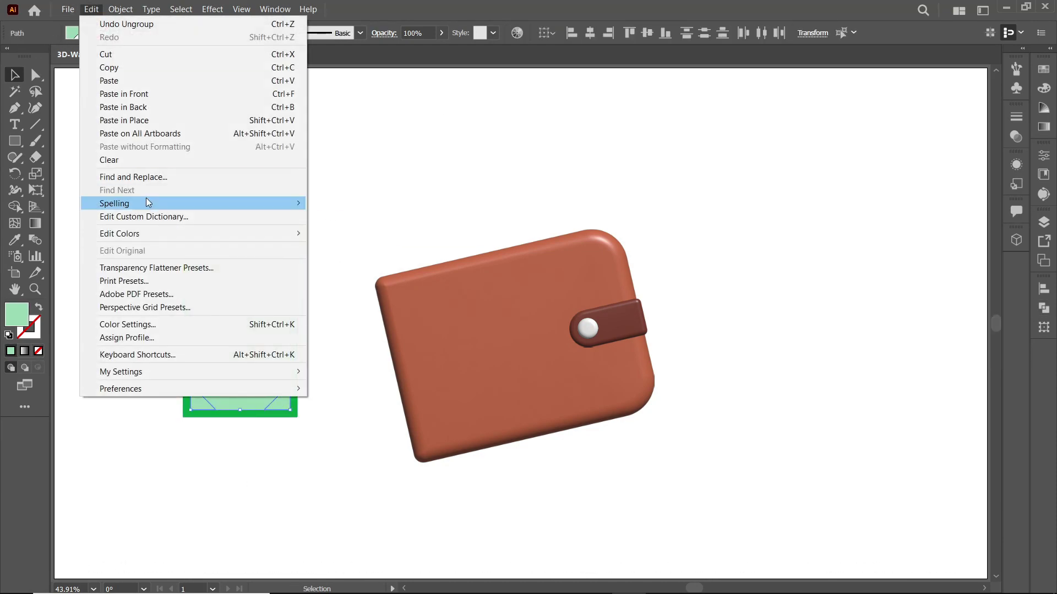
Step: Cut a centre circle and two small circles out of the light green panel
drag(263, 339, 263, 339)
key(v)
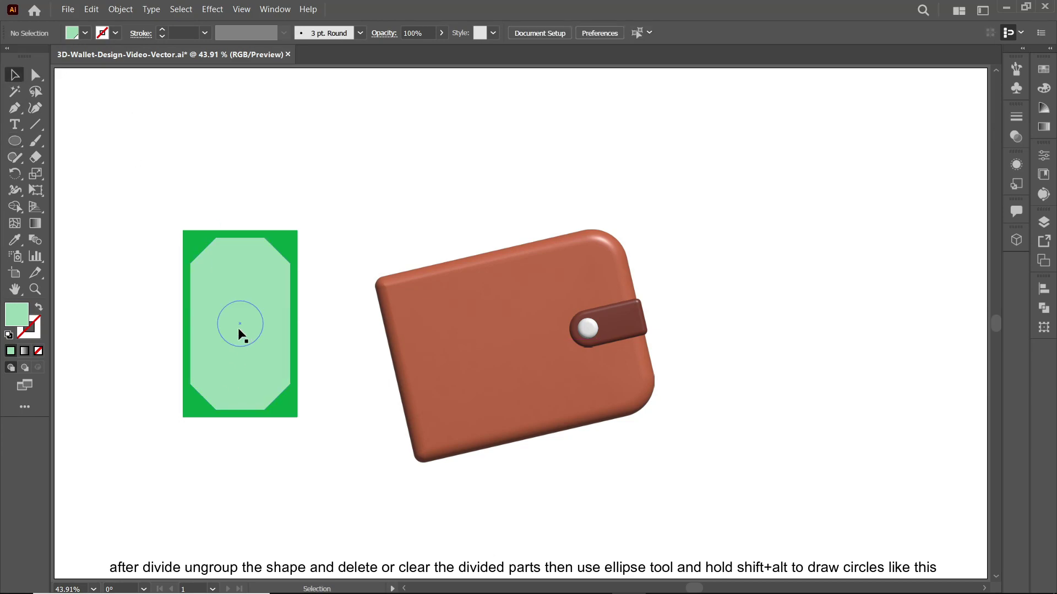
drag(240, 273, 251, 285)
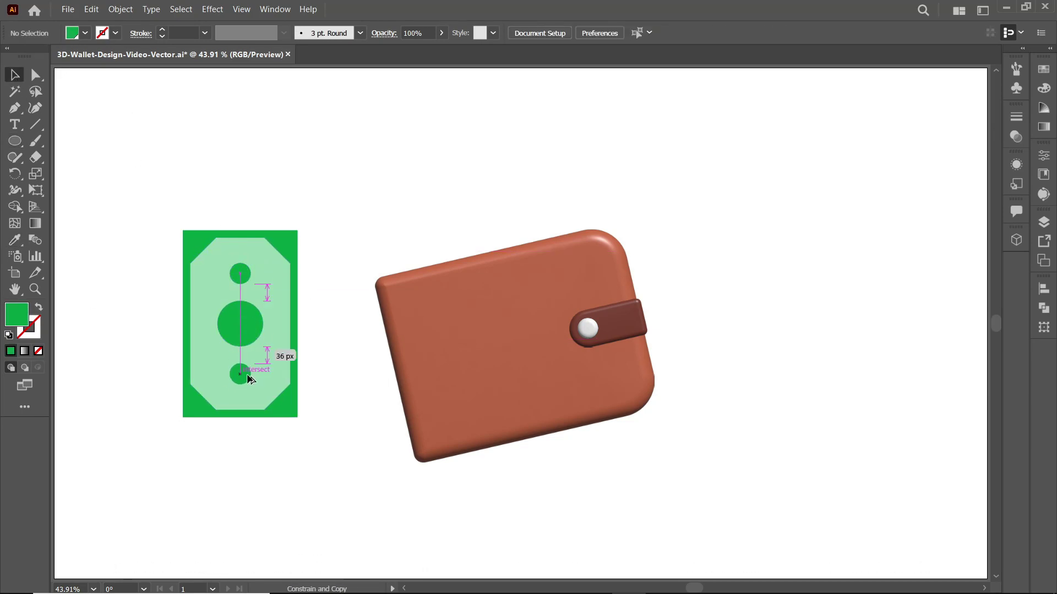
drag(240, 374, 252, 386)
key(v)
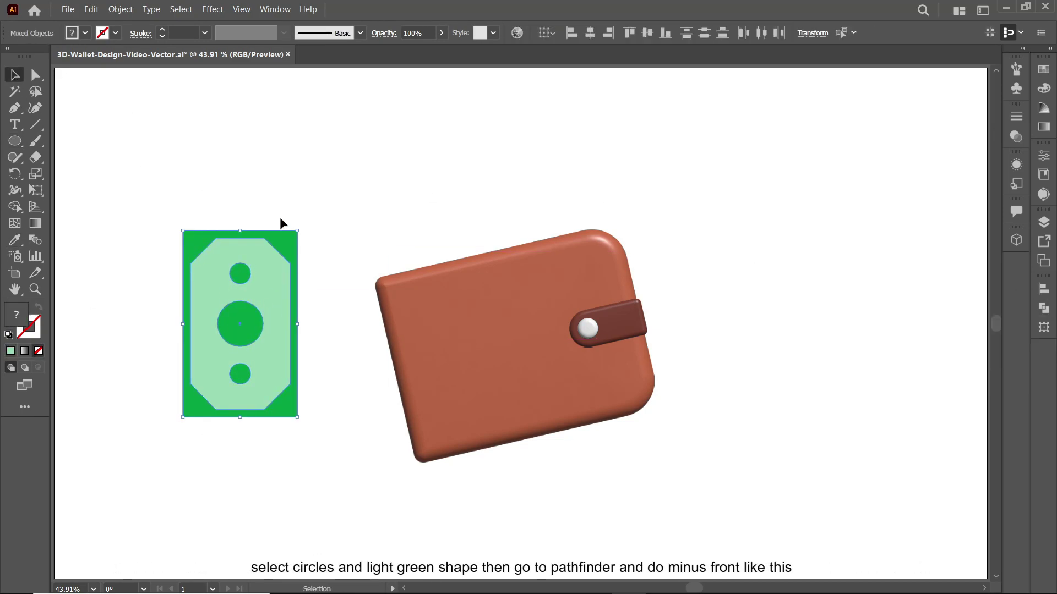
click(120, 9)
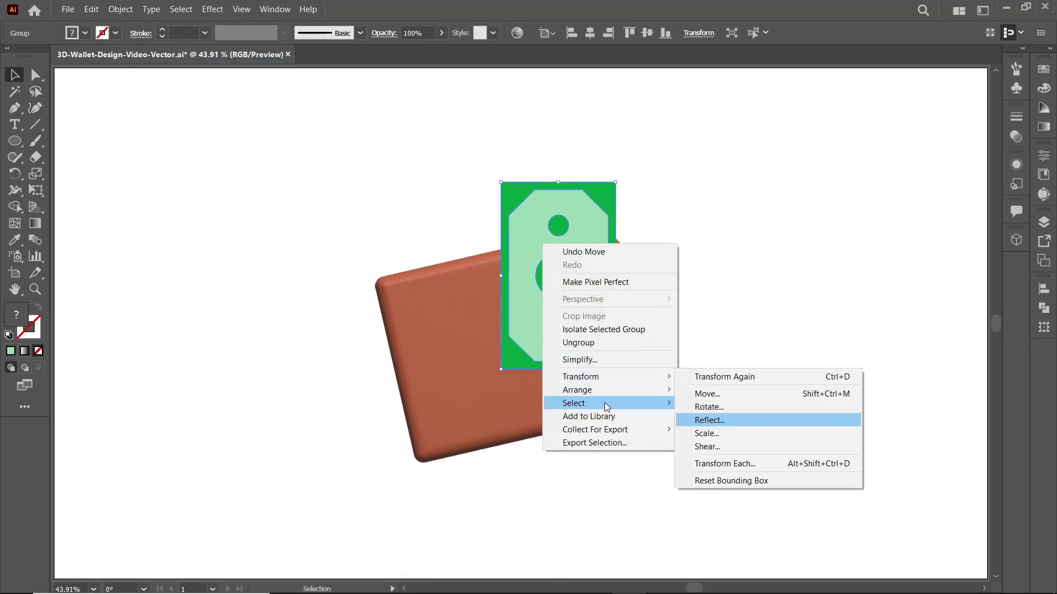
Step: Tilt the banknote and position it behind the wallet
mouse_move(652, 201)
mouse_down()
mouse_move(677, 236)
mouse_move(589, 231)
mouse_move(633, 225)
mouse_up()
click(618, 335)
click(658, 356)
right_click(530, 196)
click(637, 219)
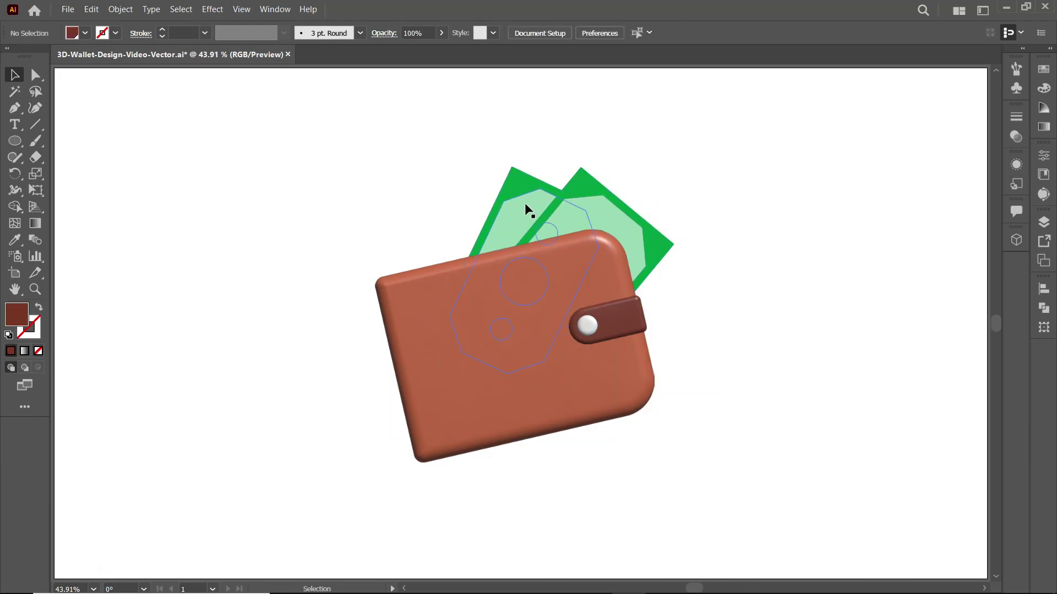
Step: Fan out tilted copies of the bill to the left, each sent to the back
drag(527, 208, 488, 205)
right_click(488, 205)
click(677, 333)
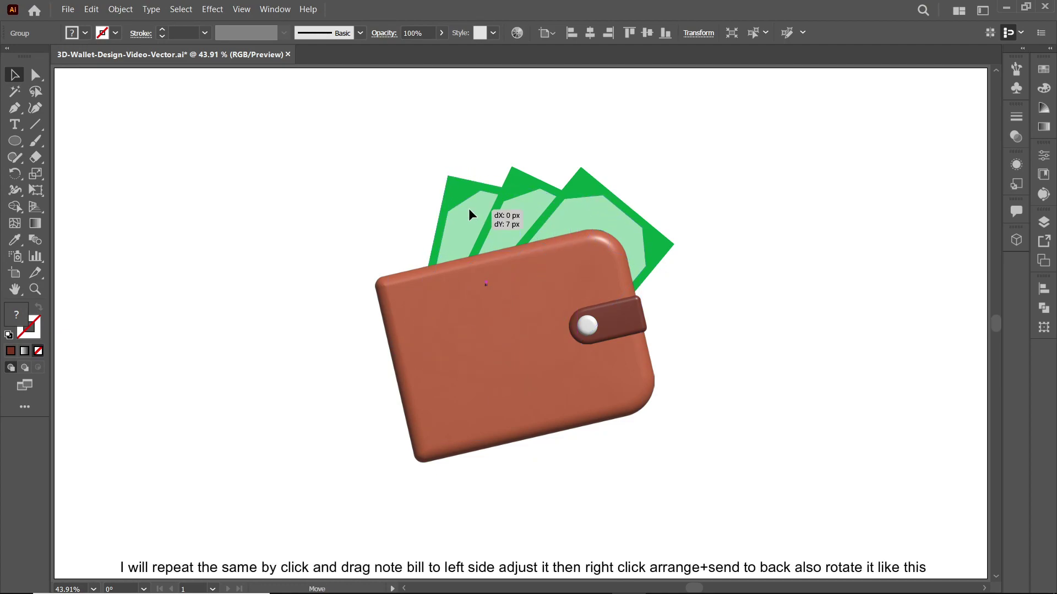
shift+click(519, 195)
click(480, 216)
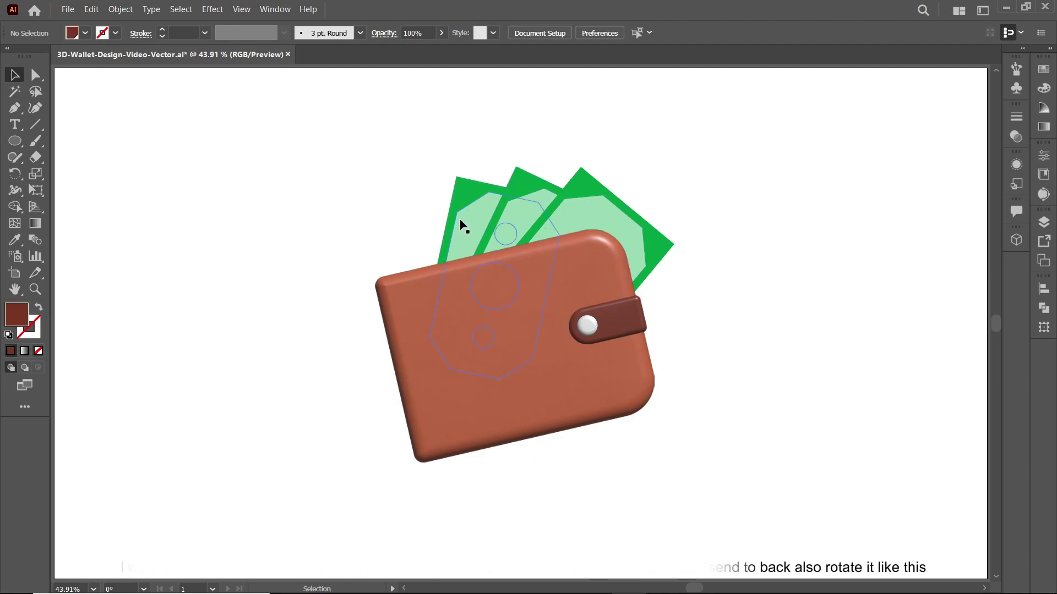
mouse_move(459, 218)
mouse_down()
mouse_move(421, 224)
mouse_move(507, 238)
mouse_up()
key(ctrl+z)
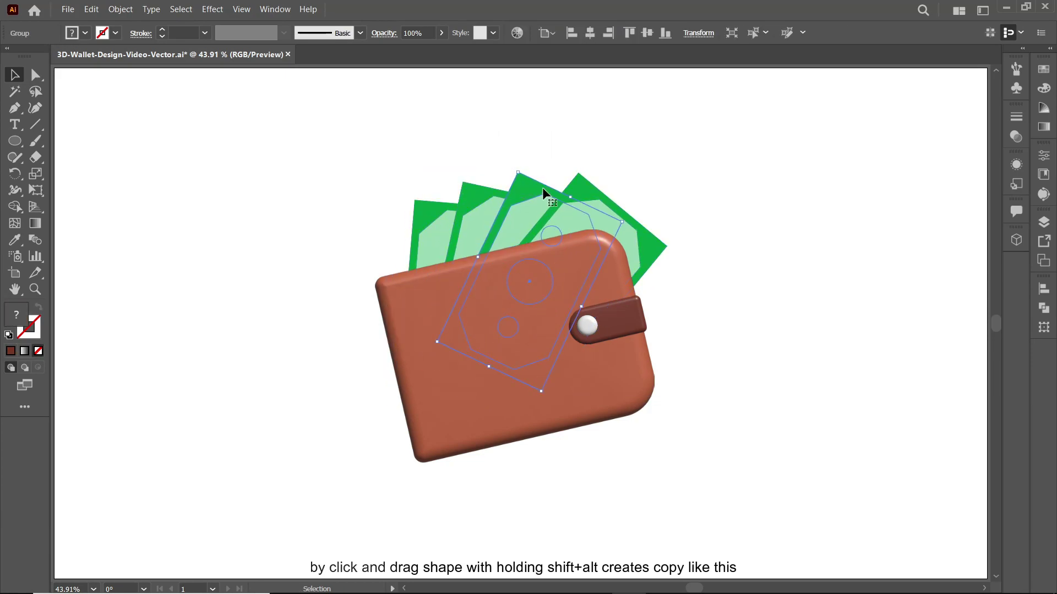
click(606, 212)
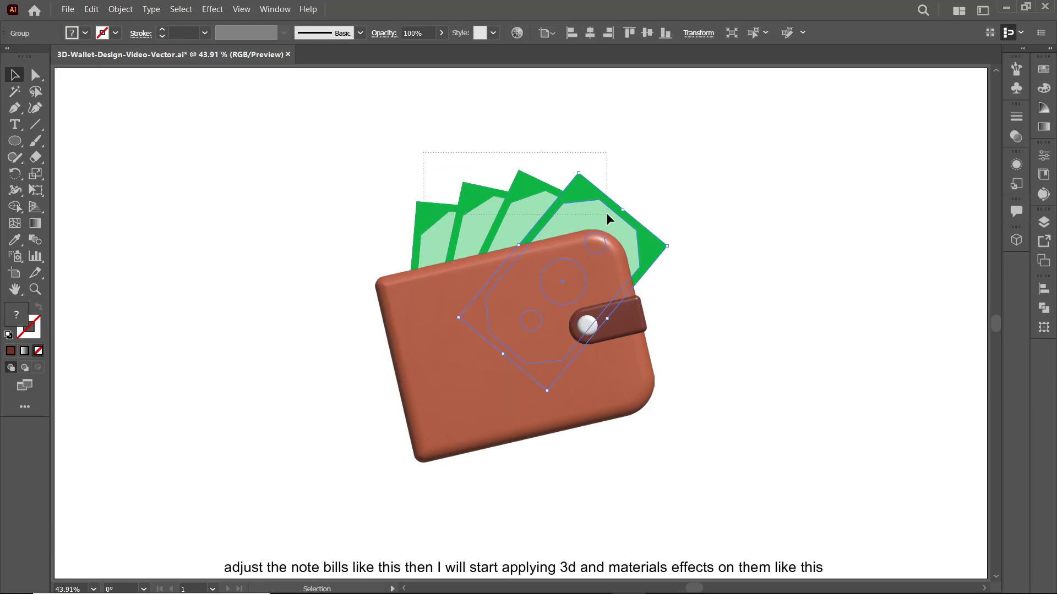
Step: Extrude the rightmost bill in 3D and add a bevel
click(1016, 240)
click(896, 302)
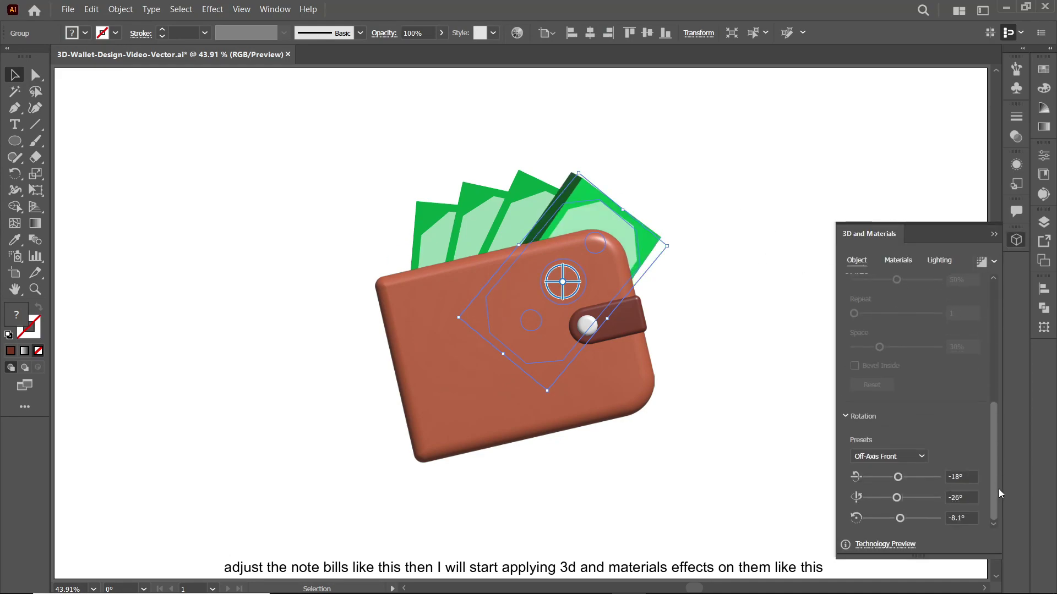
scroll(913, 386, up, 5)
click(974, 427)
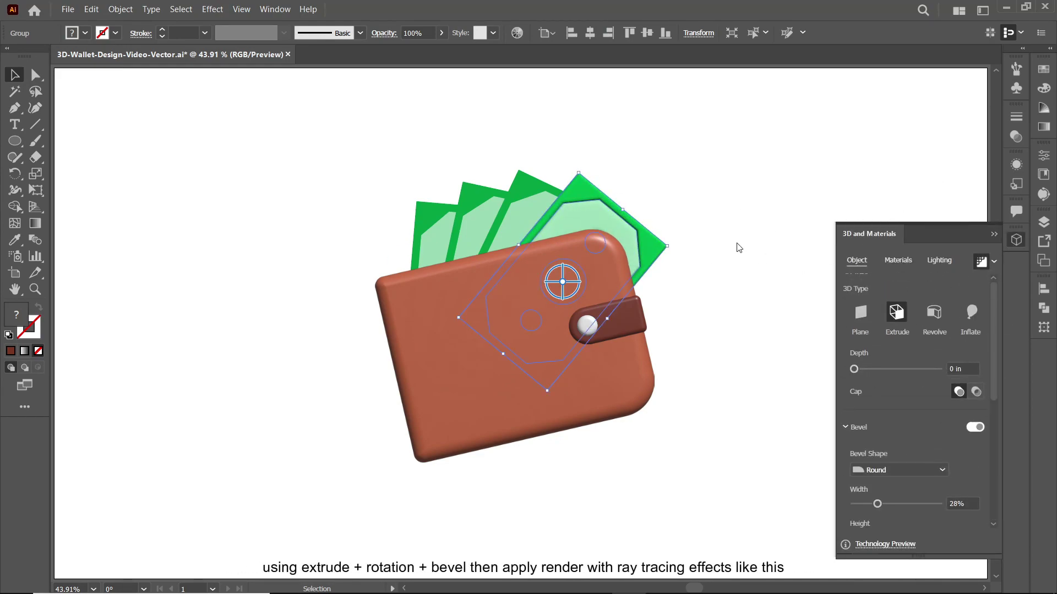
click(738, 210)
Step: Extrude the middle bill with a 28% bevel width
click(485, 212)
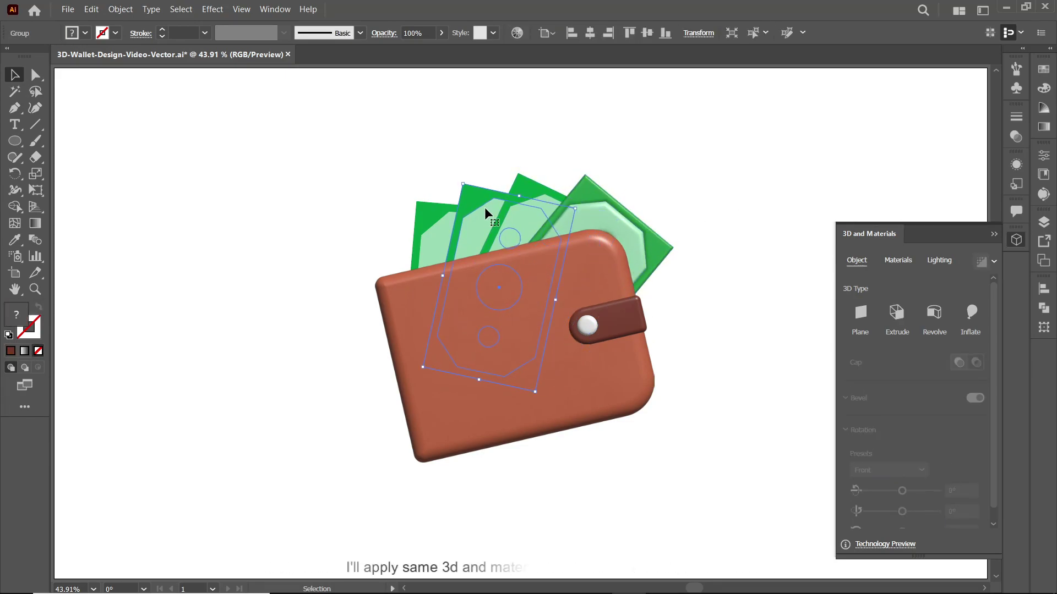
click(523, 216)
click(896, 312)
scroll(913, 385, down, 2)
click(975, 329)
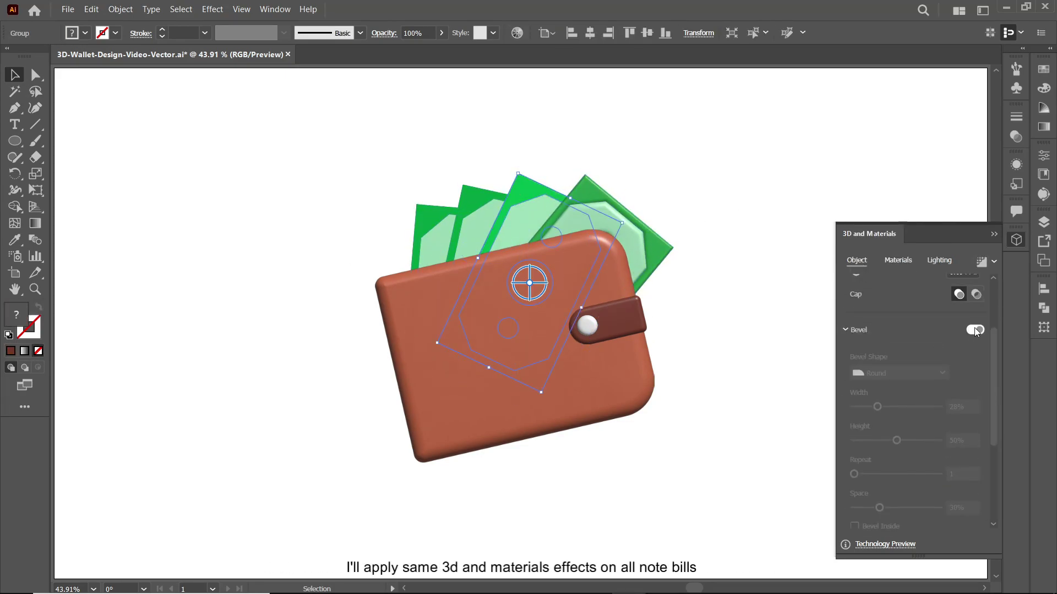
key(Return)
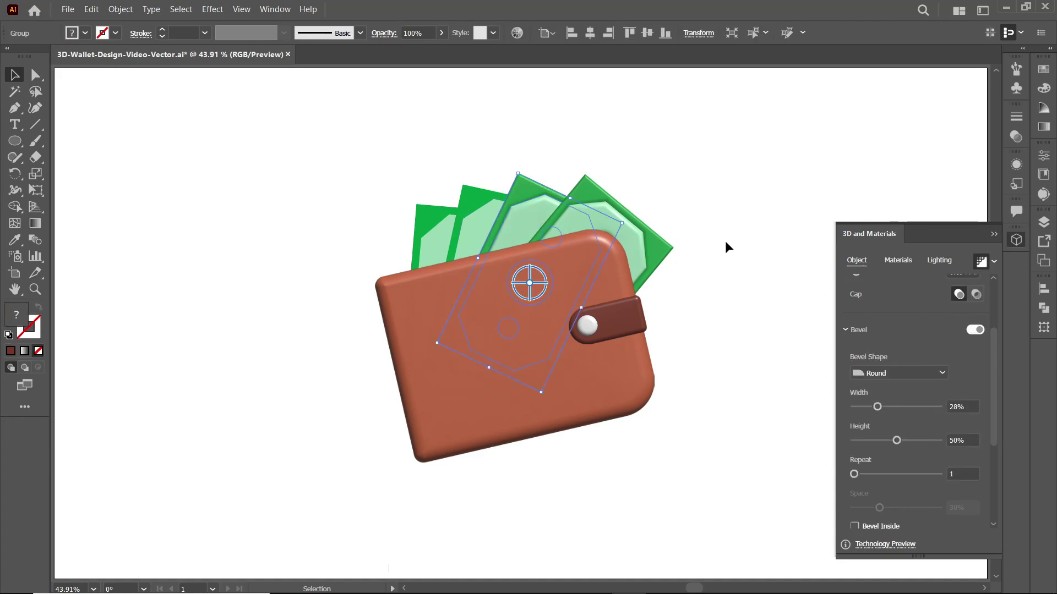
Step: Extrude the left bill and set its bevel width to 50
click(440, 220)
click(896, 308)
scroll(914, 385, down, 2)
click(975, 360)
text(50)
key(Return)
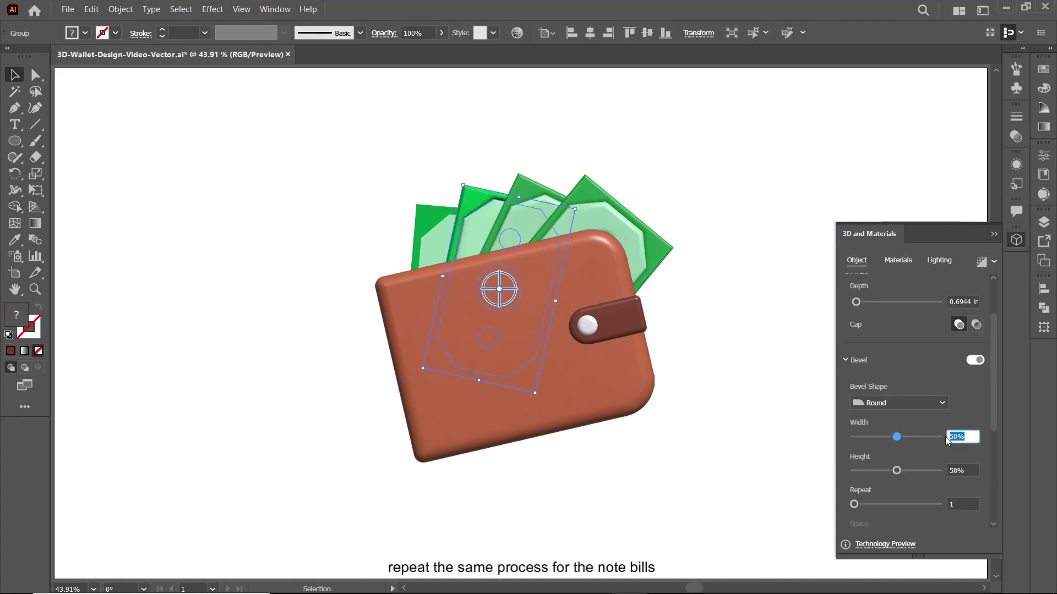
Step: Extrude the leftmost bill with a matching tilt and a bevel
click(425, 222)
click(896, 300)
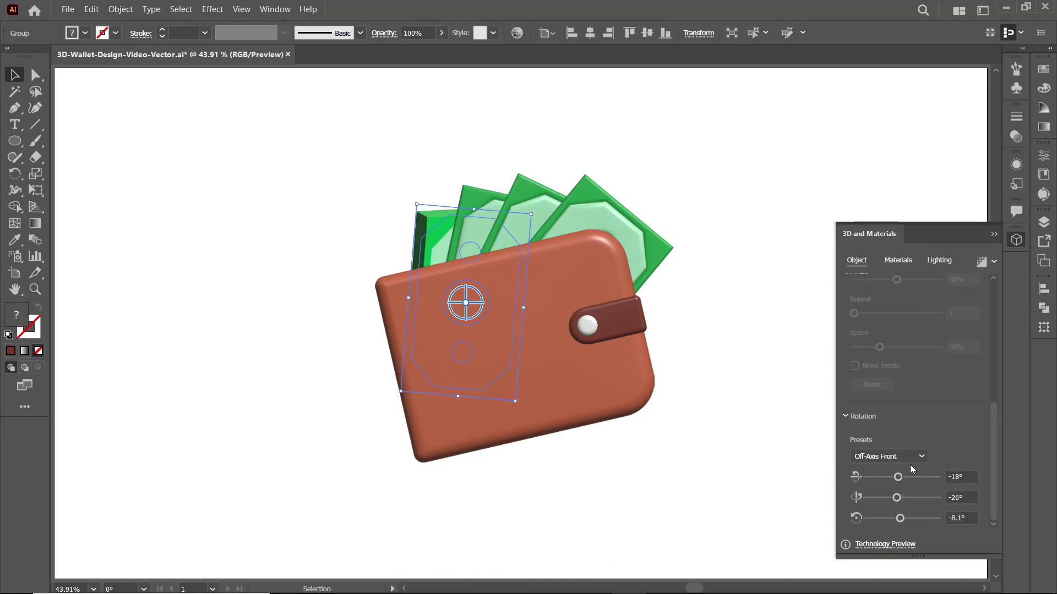
drag(995, 419, 989, 358)
click(975, 359)
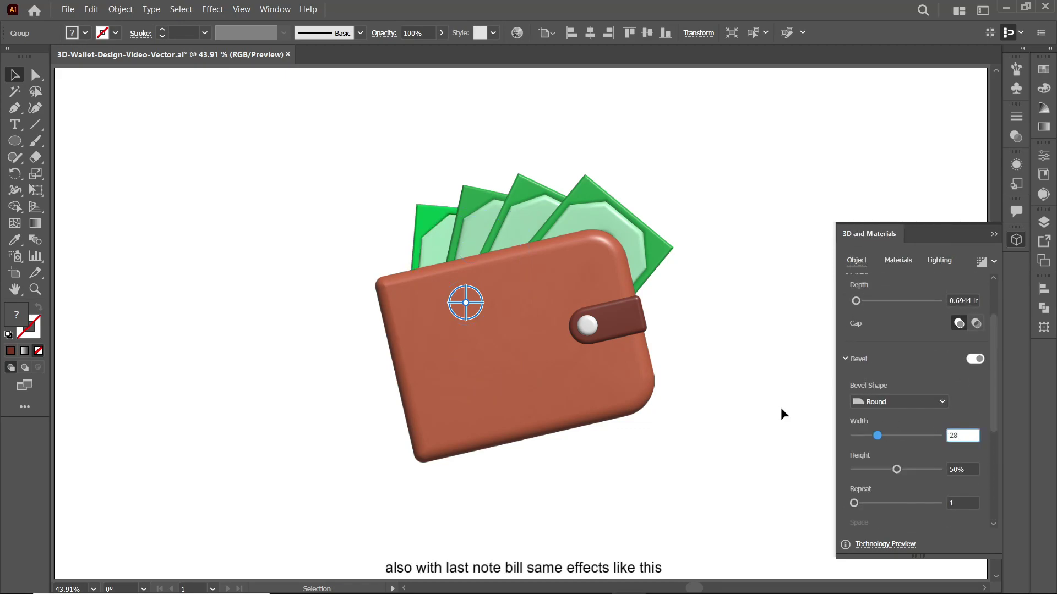
click(742, 243)
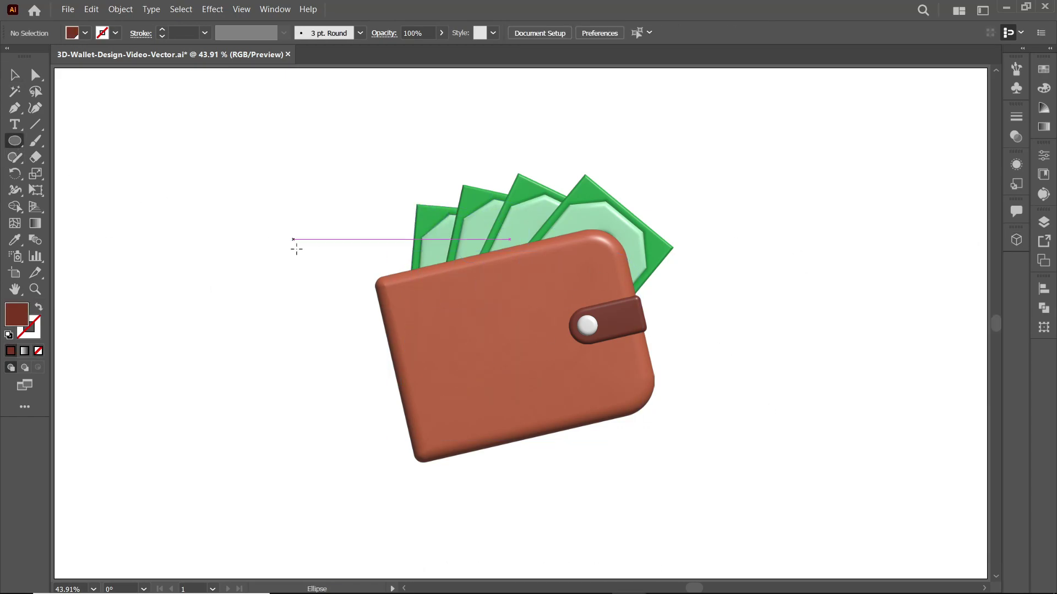
Step: Draw a 106 px circle, set its fill and place a copy below
click(600, 244)
text(106)
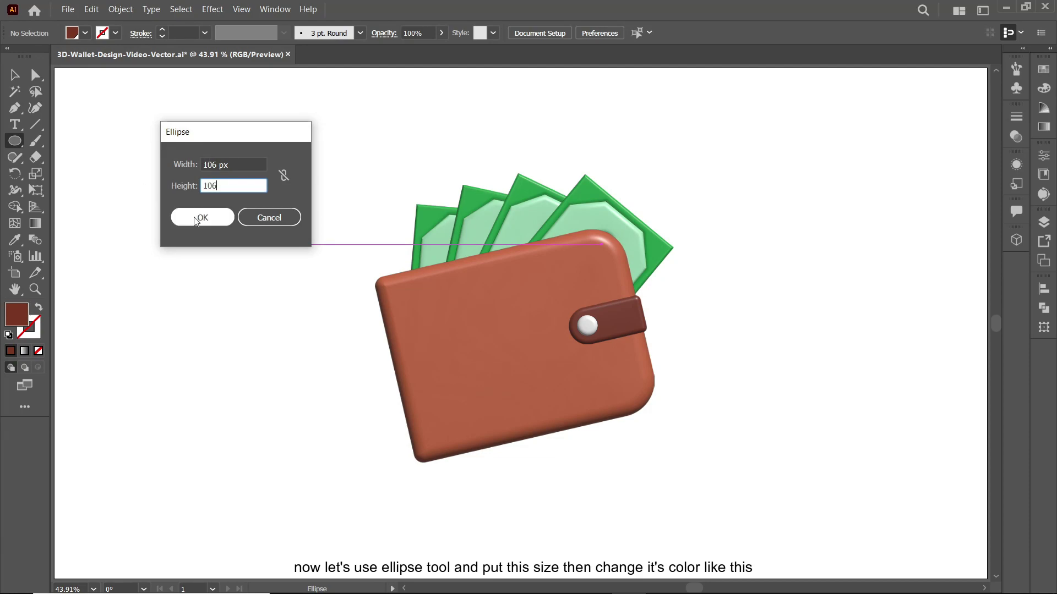
click(196, 218)
click(85, 33)
drag(260, 268, 260, 346)
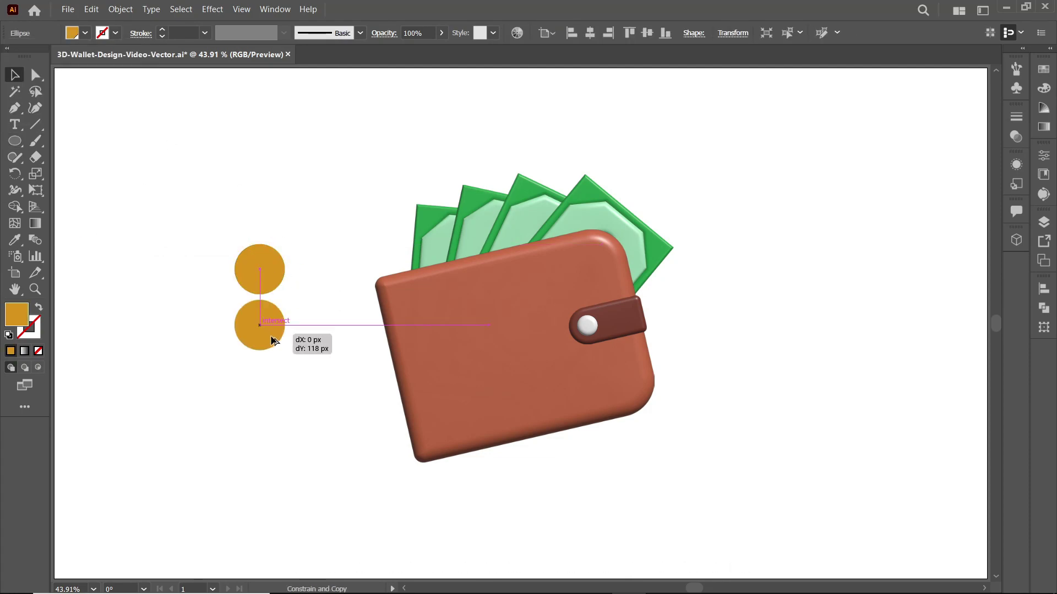
Step: Divide the circle along an inner offset ring, delete the spare circle, and move the coin beside the banknotes
click(807, 240)
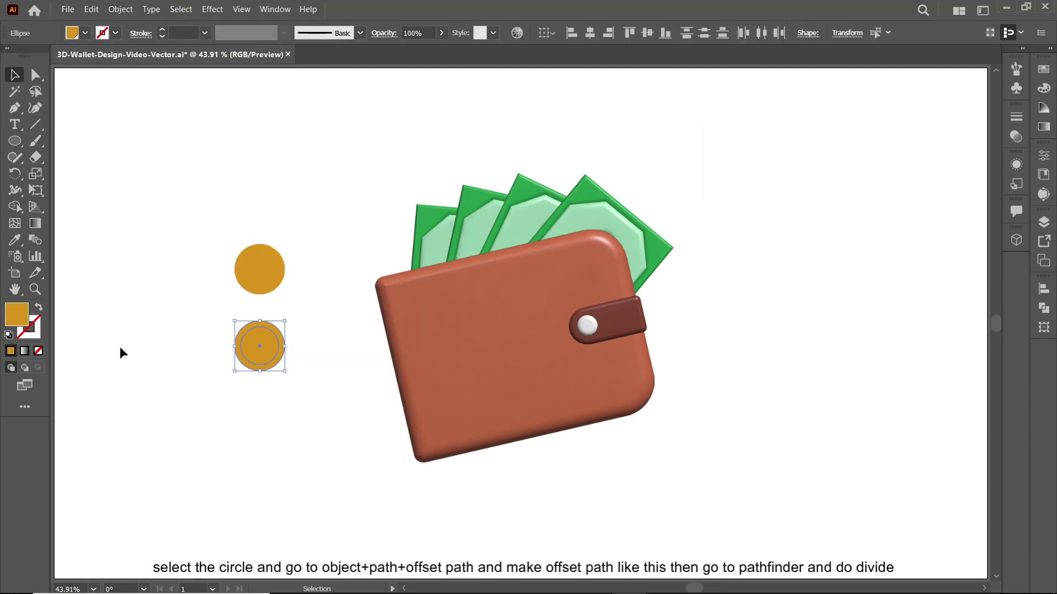
click(1044, 308)
click(881, 353)
click(260, 270)
key(Delete)
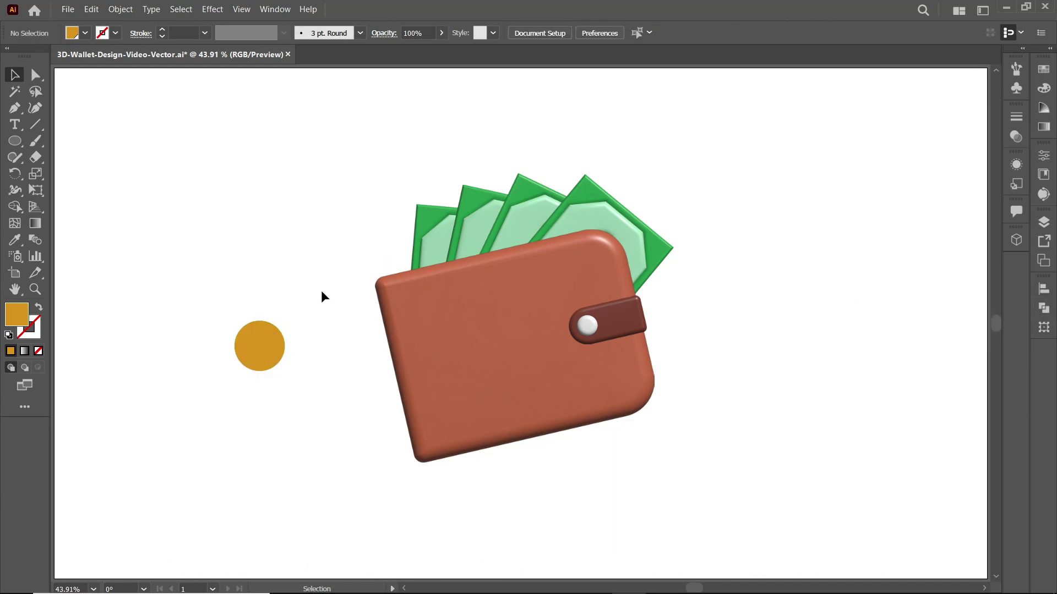
mouse_move(264, 347)
mouse_down()
mouse_move(378, 244)
mouse_move(389, 249)
mouse_up()
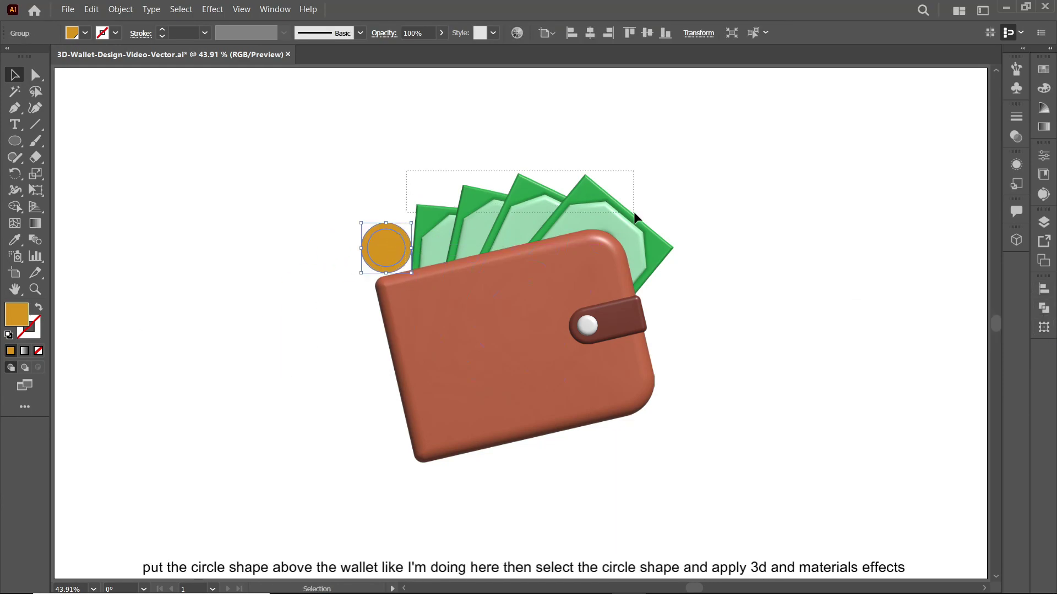
Step: Extrude the coin and its centre piece in 3D with a thinner bevelled edge
click(401, 224)
click(1016, 240)
click(896, 293)
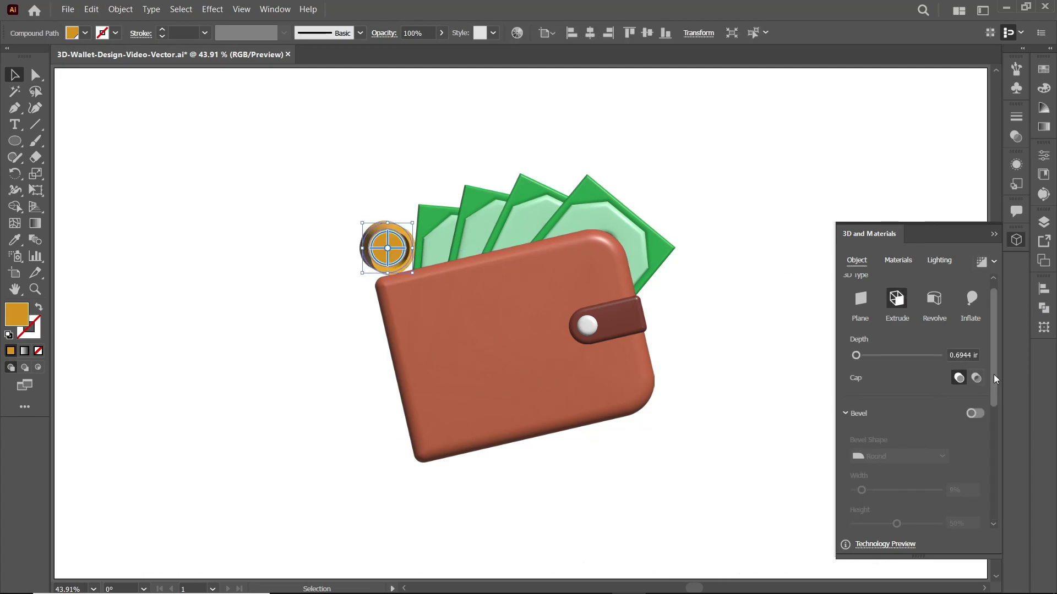
drag(993, 374, 994, 412)
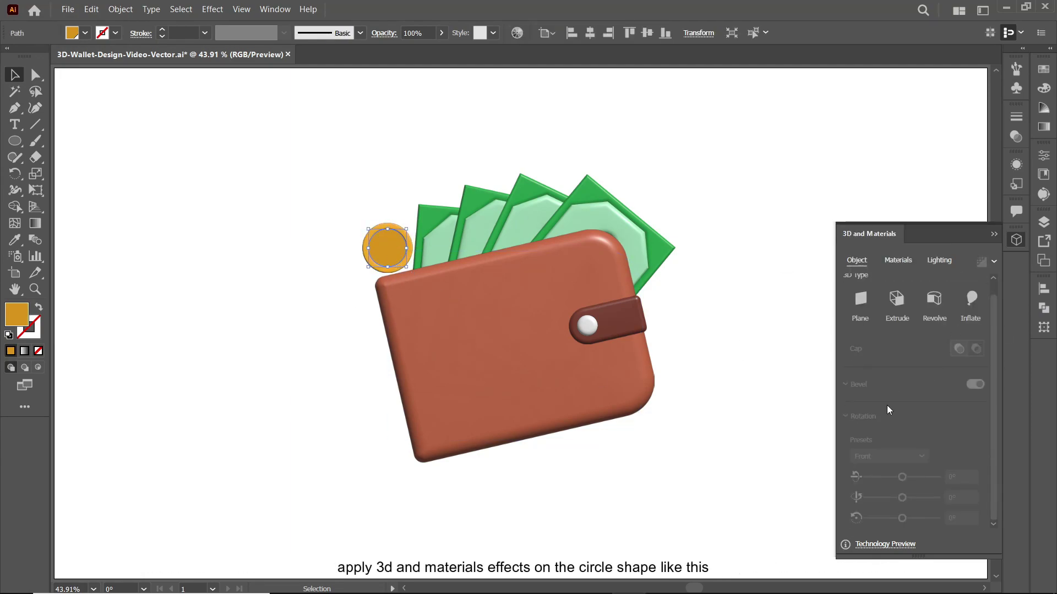
click(895, 299)
scroll(992, 387, down, 5)
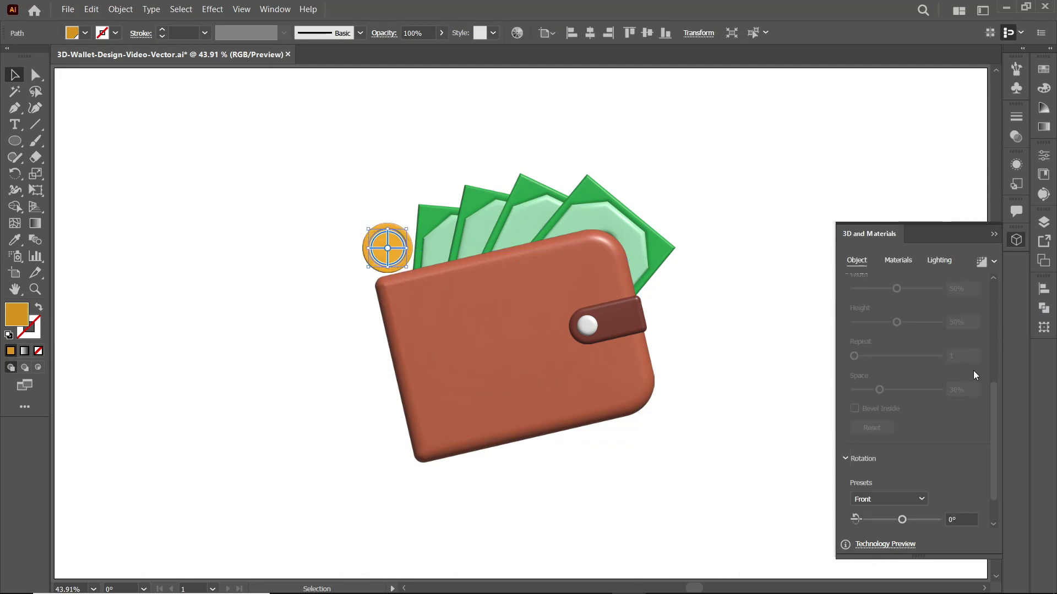
scroll(973, 371, up, 3)
drag(863, 455, 860, 455)
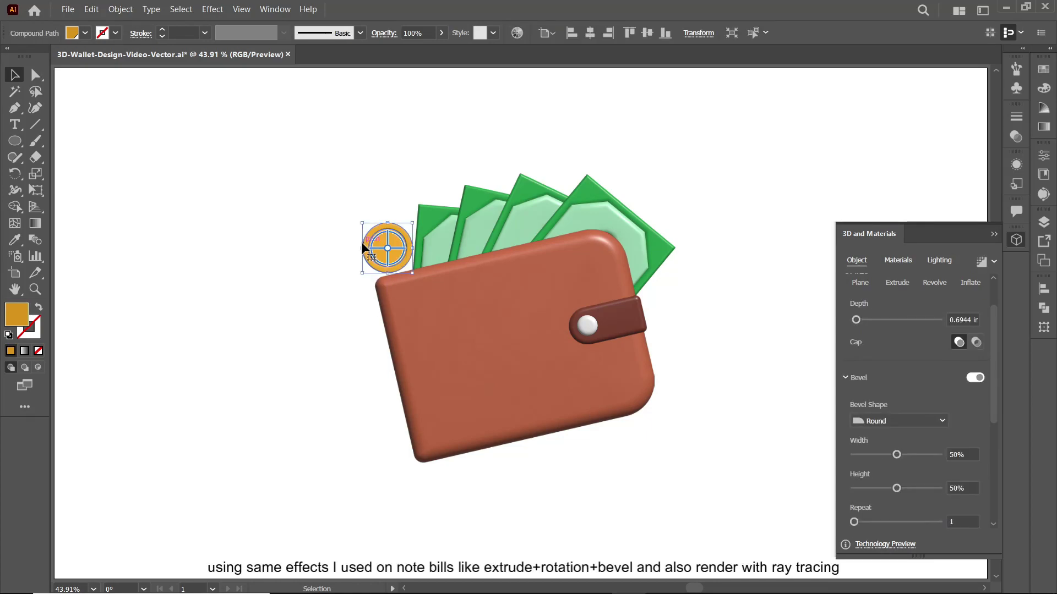
click(687, 279)
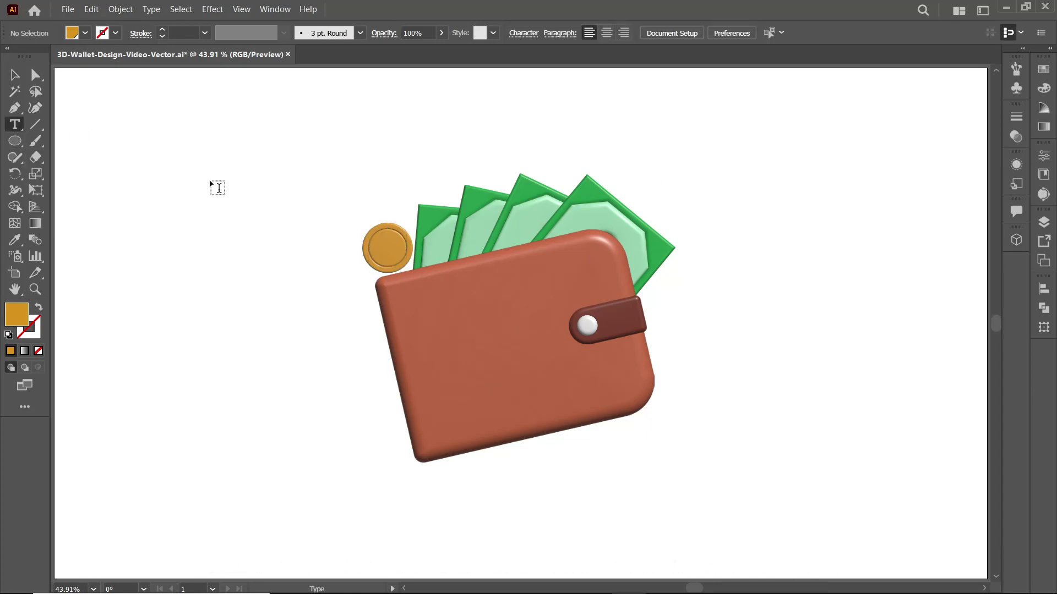
Step: Type a letter S and convert it to outlines
key(t)
click(197, 201)
click(510, 33)
text(sa)
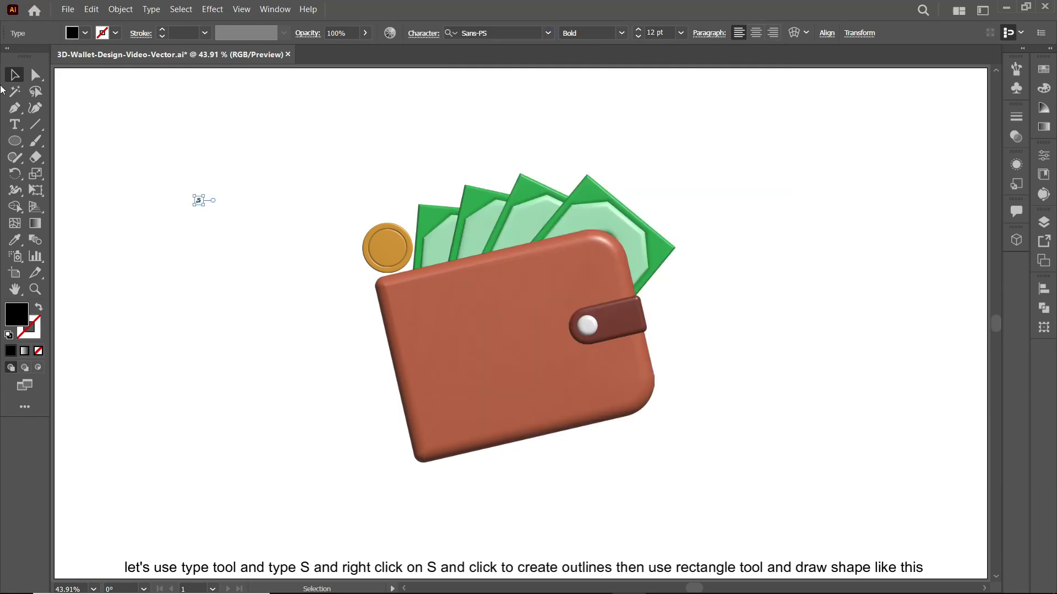
text(S)
key(Escape)
right_click(207, 223)
click(258, 321)
drag(206, 233, 206, 235)
Step: Draw a thin vertical bar through the S and merge them into a $ shape with Shape Builder
key(m)
drag(187, 192, 202, 293)
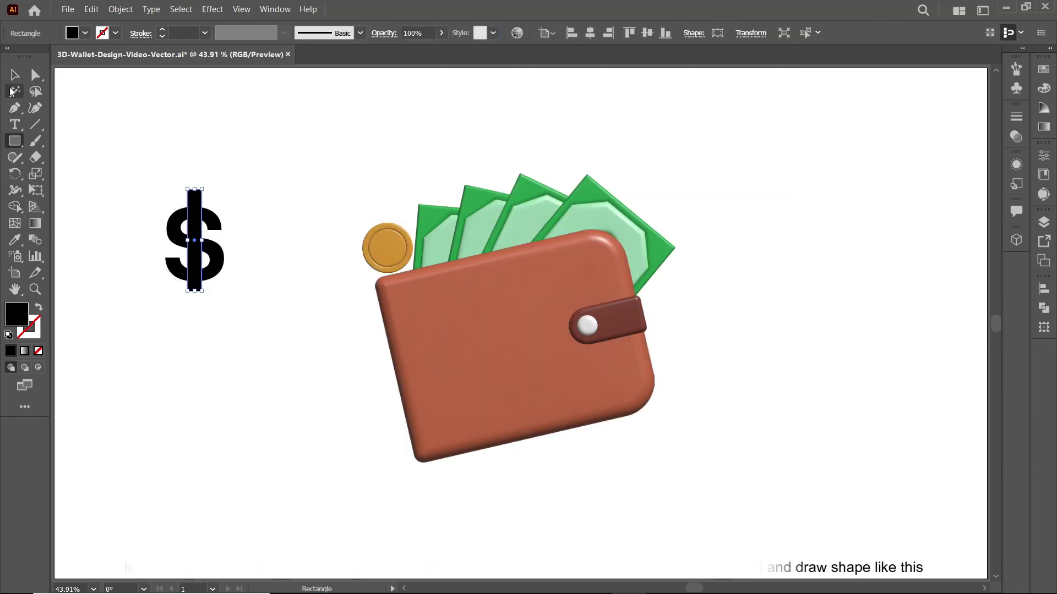
key(v)
drag(154, 176, 237, 305)
click(14, 206)
click(75, 207)
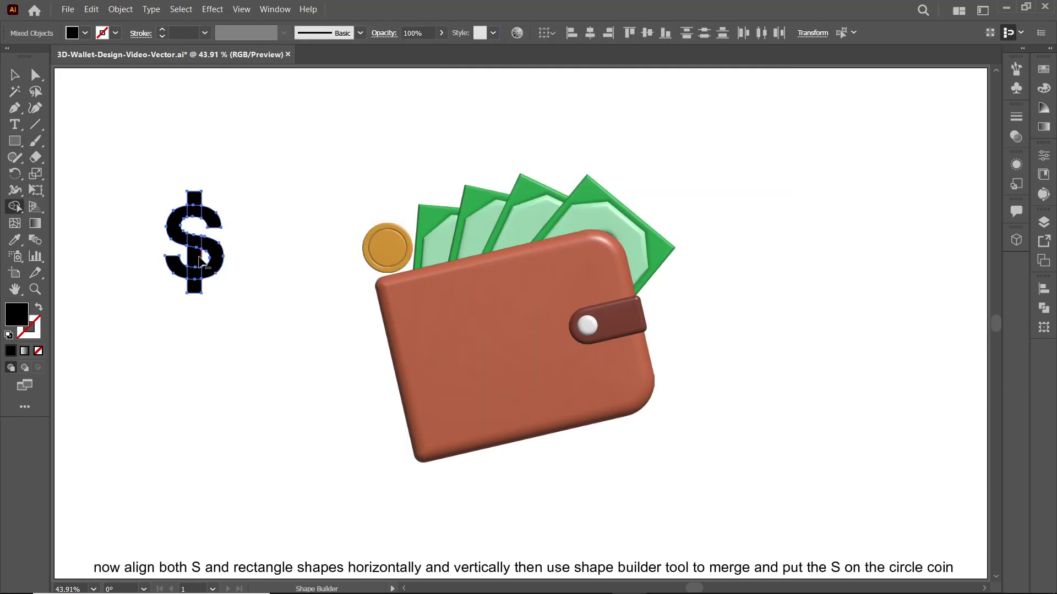
drag(194, 198, 194, 286)
Step: Scale the $ onto the gold coin, fill it white and give it forward-facing 3D
click(22, 80)
drag(194, 242, 385, 242)
drag(414, 294, 397, 265)
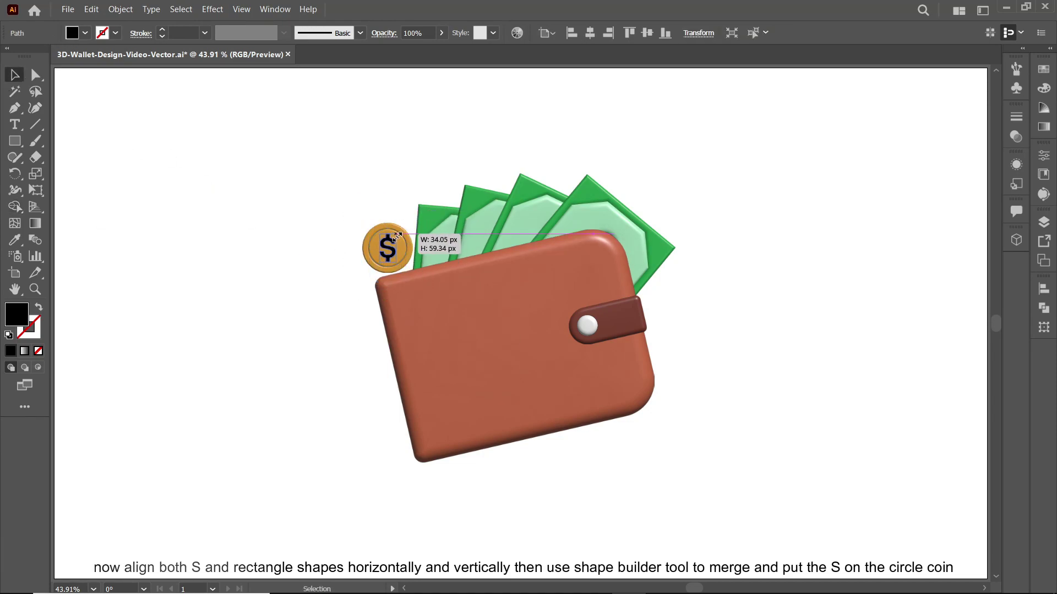
click(85, 33)
click(30, 92)
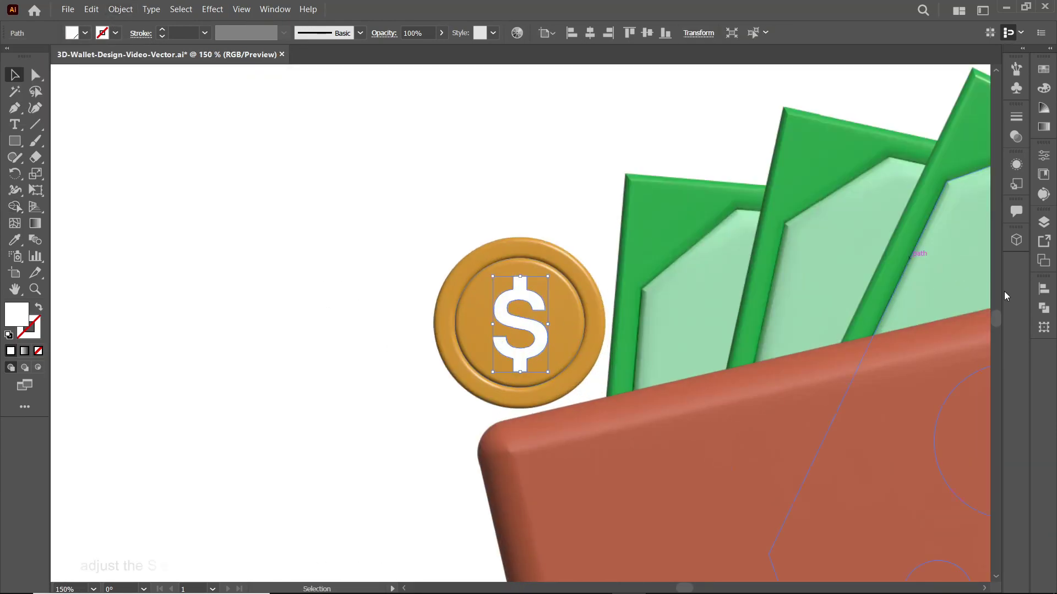
click(903, 224)
scroll(969, 309, up, 5)
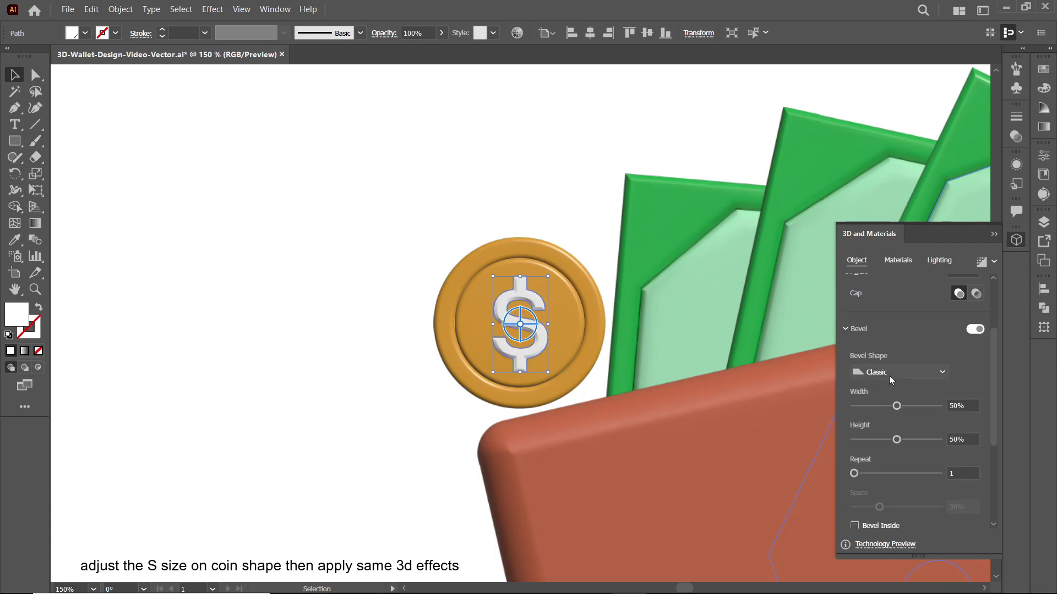
click(411, 364)
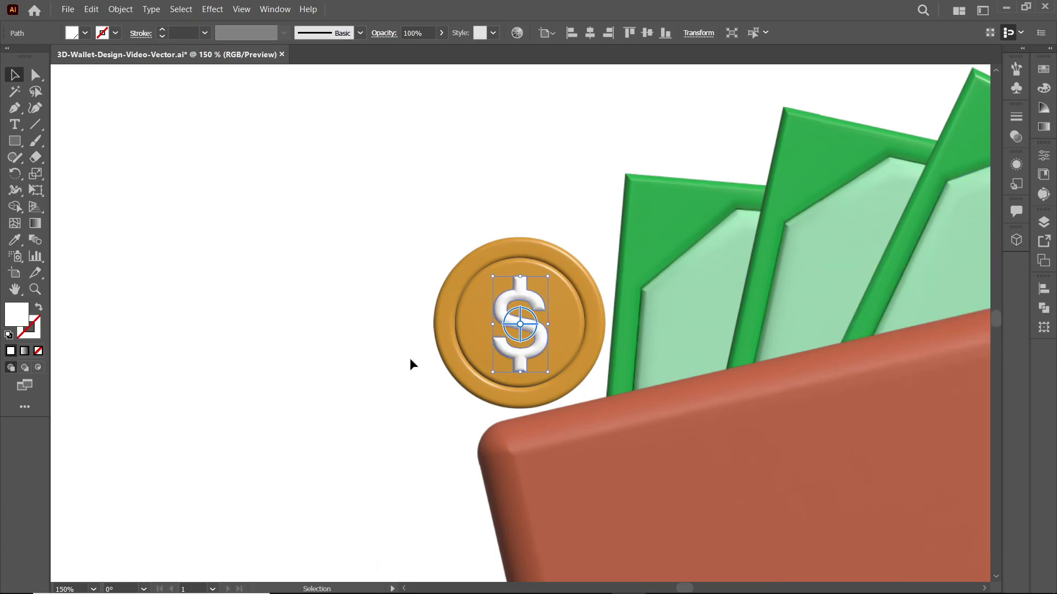
Step: Copy the finished coin above the banknotes and shift the whole wallet artwork slightly
key(ctrl+minus)
key(ctrl+minus)
key(ctrl+minus)
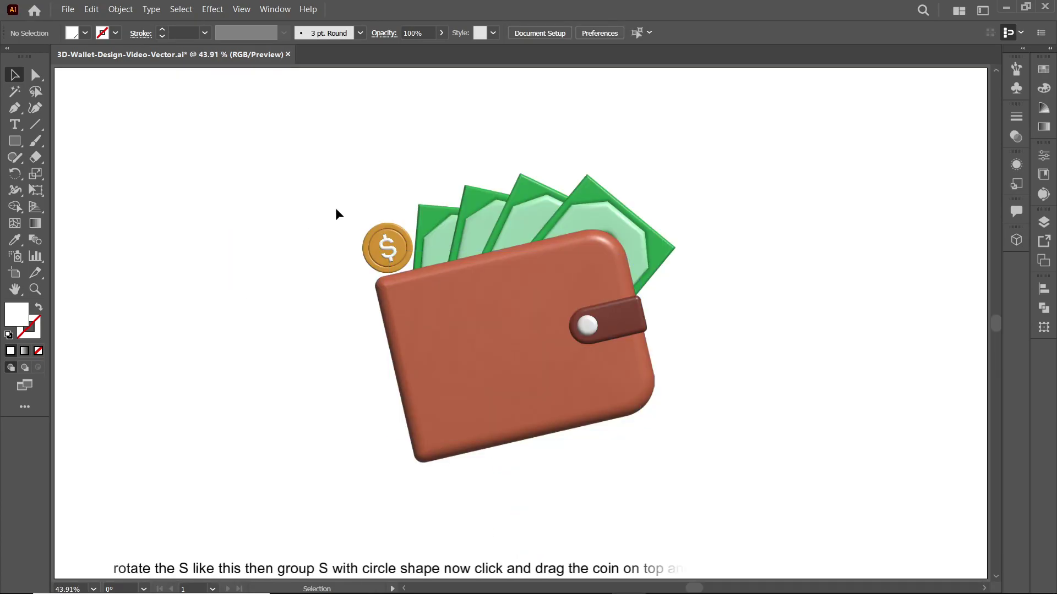
click(390, 249)
mouse_move(389, 249)
mouse_down()
mouse_move(489, 159)
mouse_move(595, 189)
mouse_up()
drag(334, 183, 732, 455)
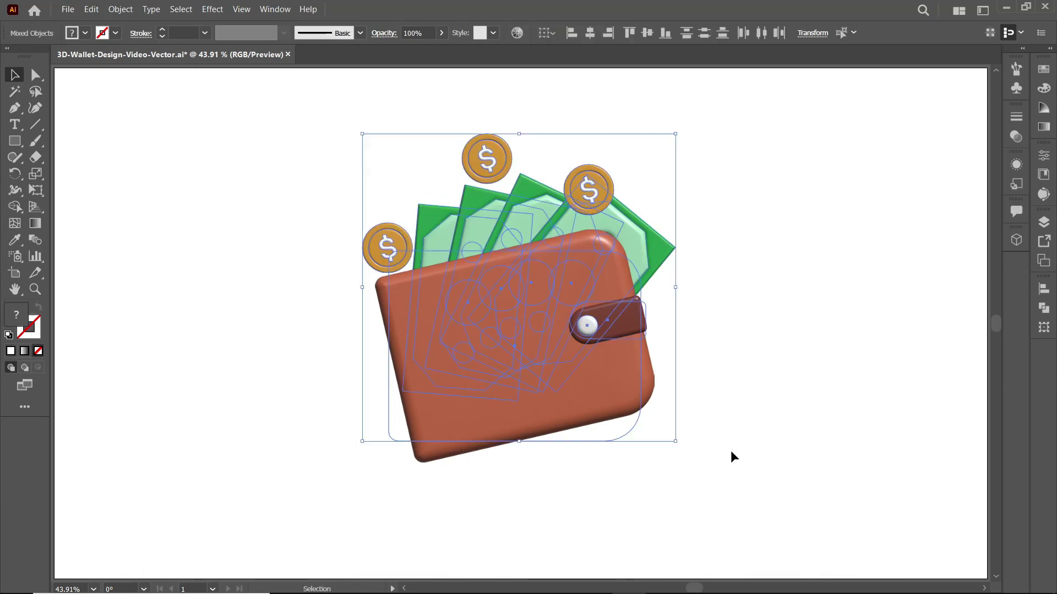
drag(512, 325, 504, 331)
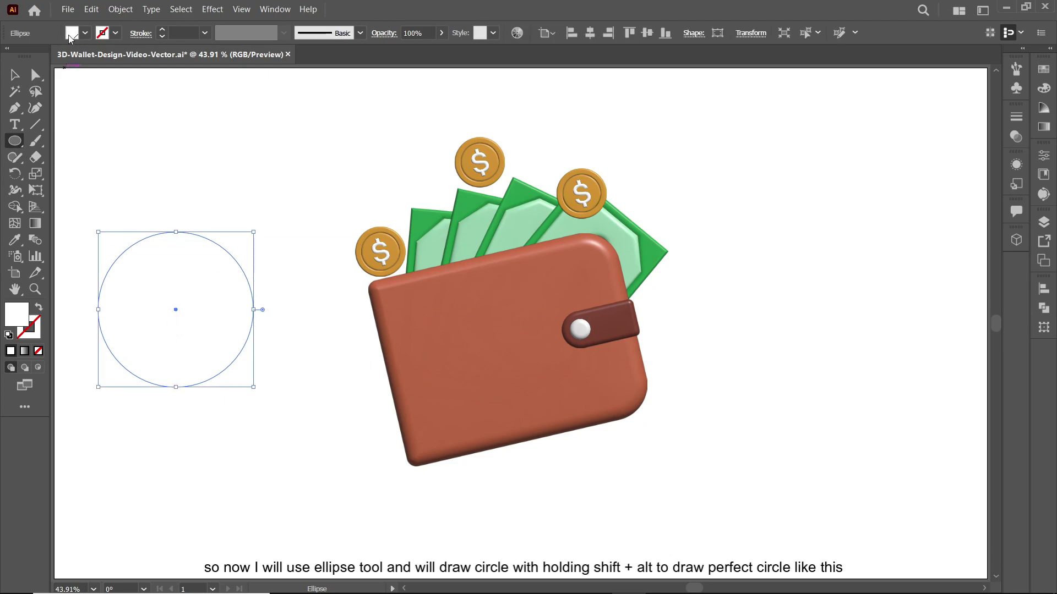
Step: Fill the new circle with a radial black-to-transparent gradient
click(972, 63)
click(877, 86)
click(1001, 192)
click(963, 209)
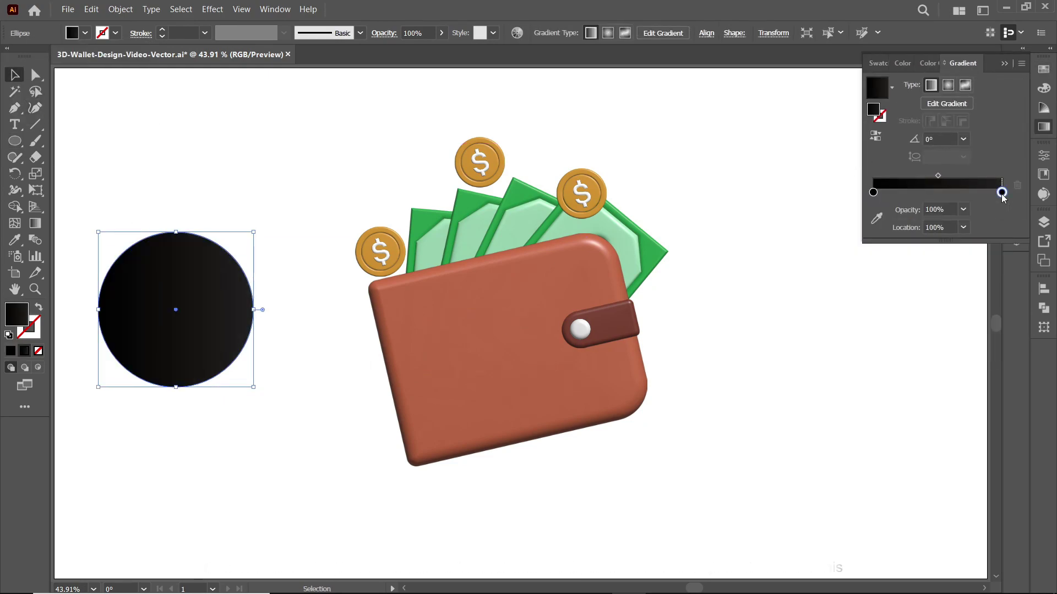
click(936, 220)
click(948, 84)
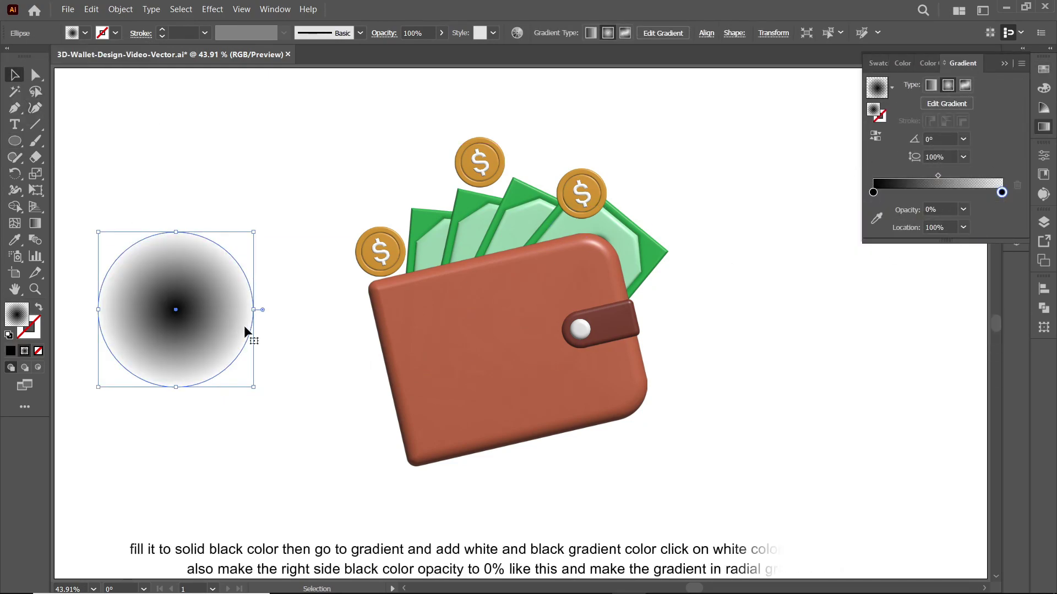
Step: Squash the circle into a flat ellipse under the wallet and lower its opacity
drag(175, 232, 176, 306)
mouse_move(253, 306)
mouse_down()
mouse_move(295, 306)
mouse_move(644, 472)
mouse_up()
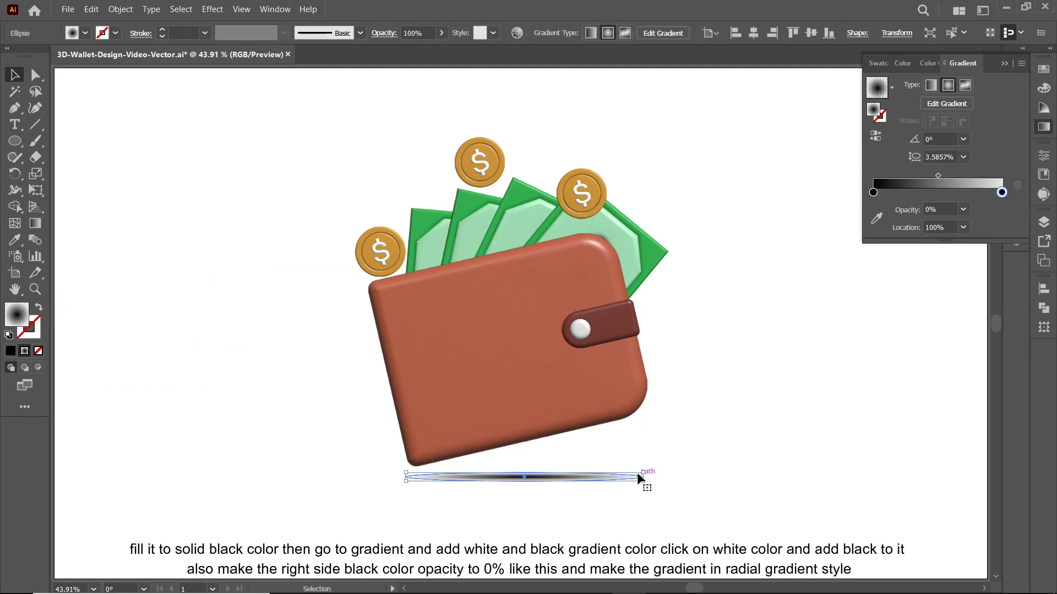
click(647, 482)
click(1044, 126)
click(1016, 136)
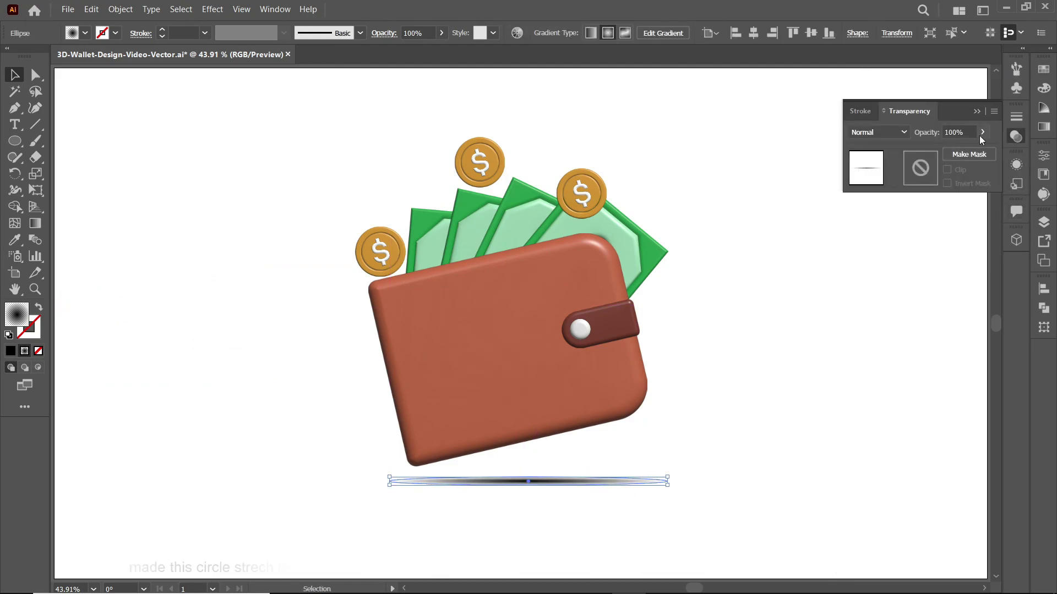
click(983, 132)
drag(982, 149, 947, 150)
click(1016, 136)
Step: Draw a peach rectangle covering the whole artboard
key(m)
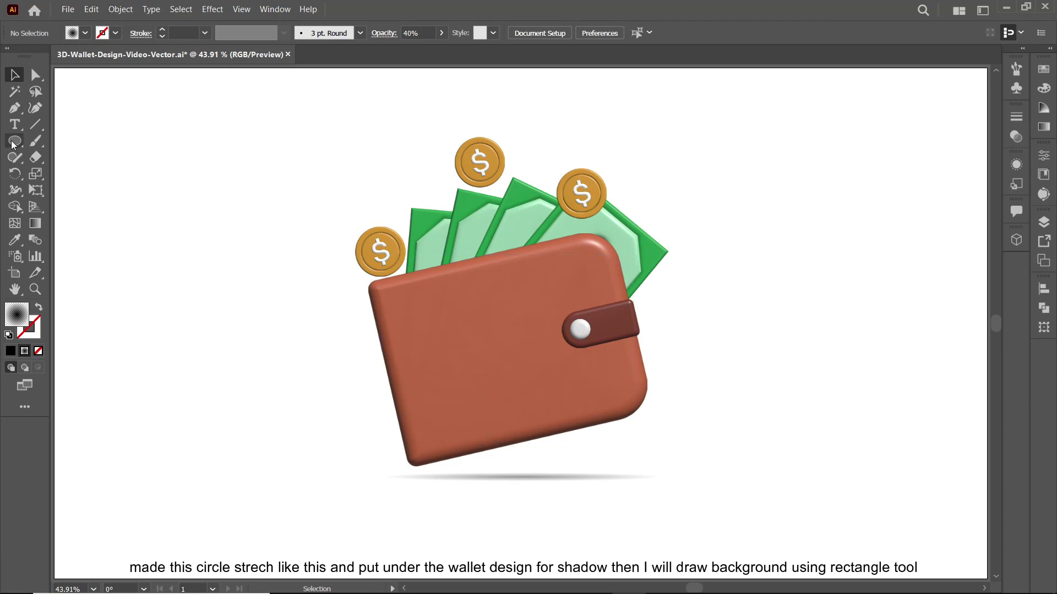
click(86, 33)
click(33, 72)
drag(54, 69, 978, 565)
Step: Send the peach rectangle to the back and nudge all the wallet artwork slightly down
key(v)
key(ctrl+shift+bracketleft)
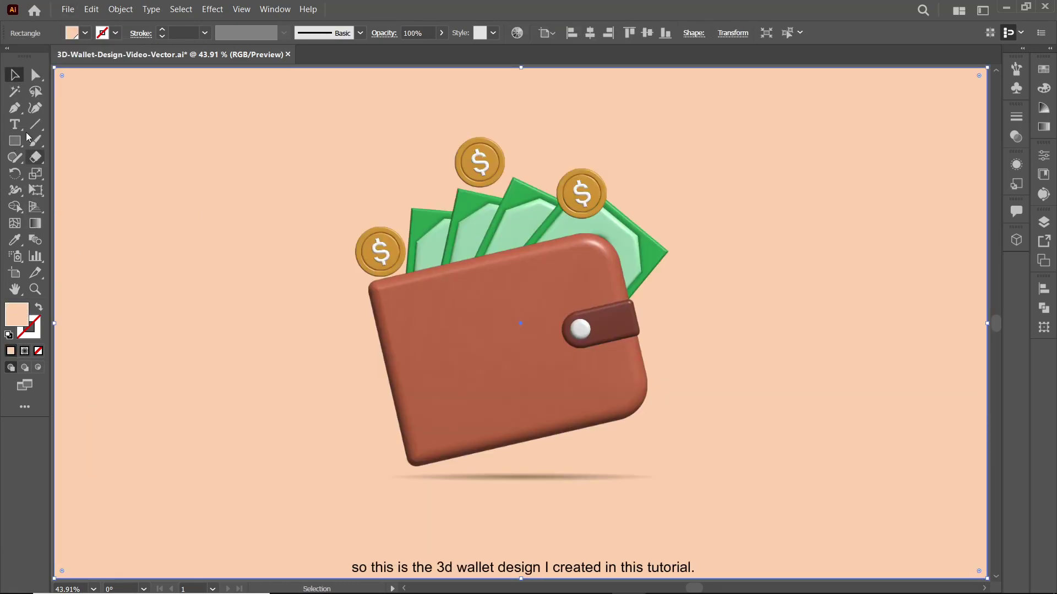
click(121, 9)
click(319, 90)
key(ctrl+a)
drag(575, 366, 574, 373)
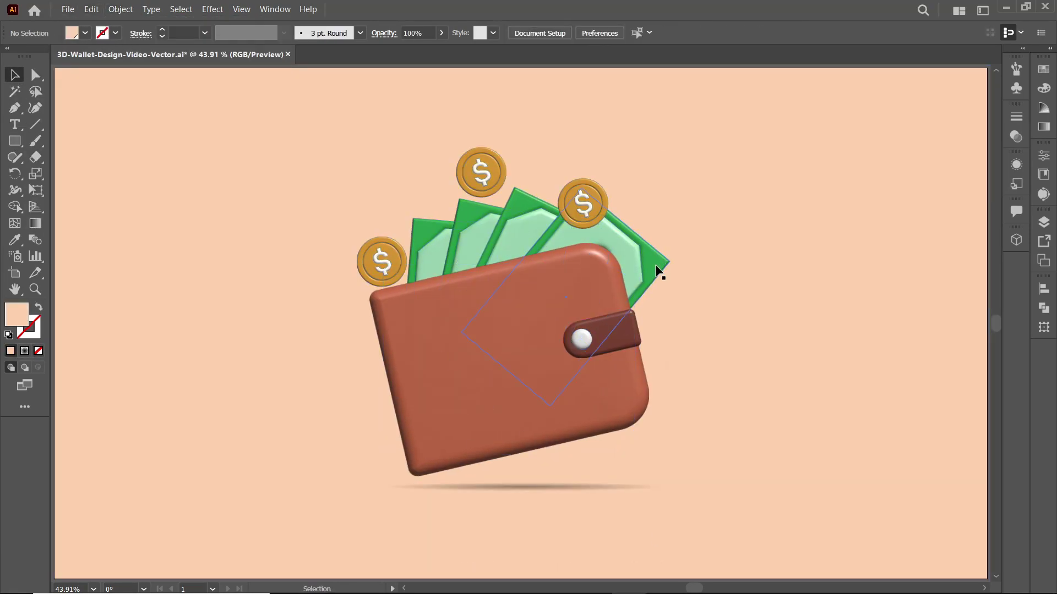